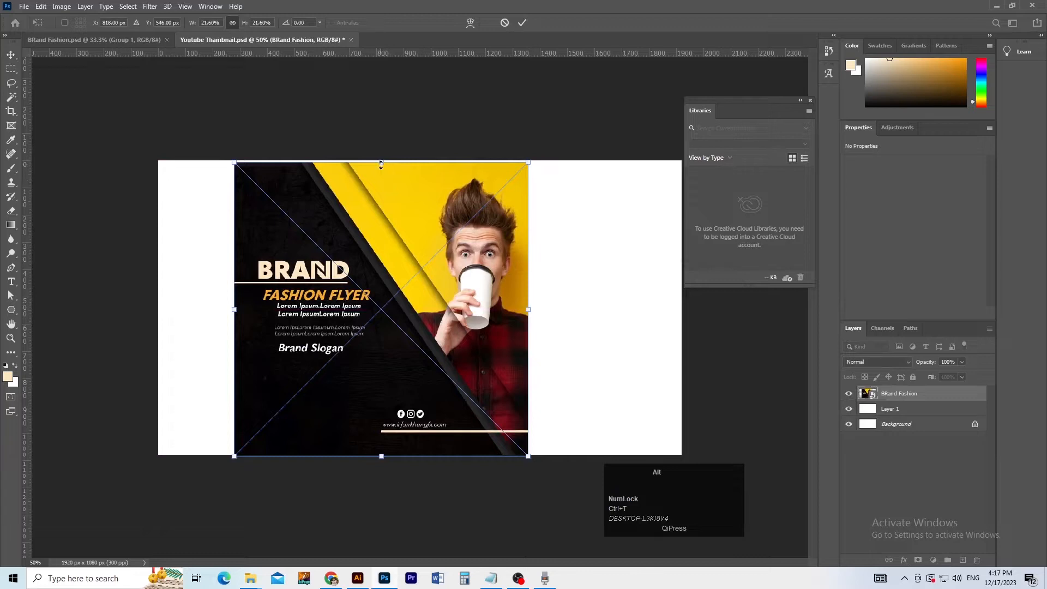
Step: Scale the placed flyer down to about 980 px square and move it over to the left part of the canvas
left_click_drag(381, 164, 381, 178)
key("Return")
left_click_drag(388, 331, 332, 332)
Step: Add a Color Overlay effect to Layer 1, with near-black 000002 sampled from the flyer's dark background
left_click(589, 352)
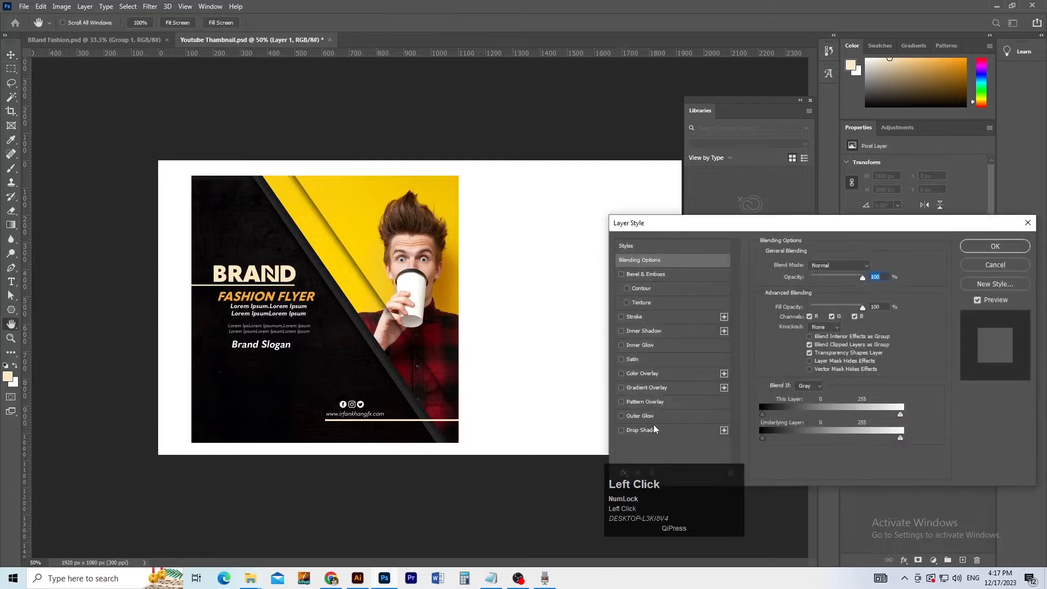
left_click(652, 373)
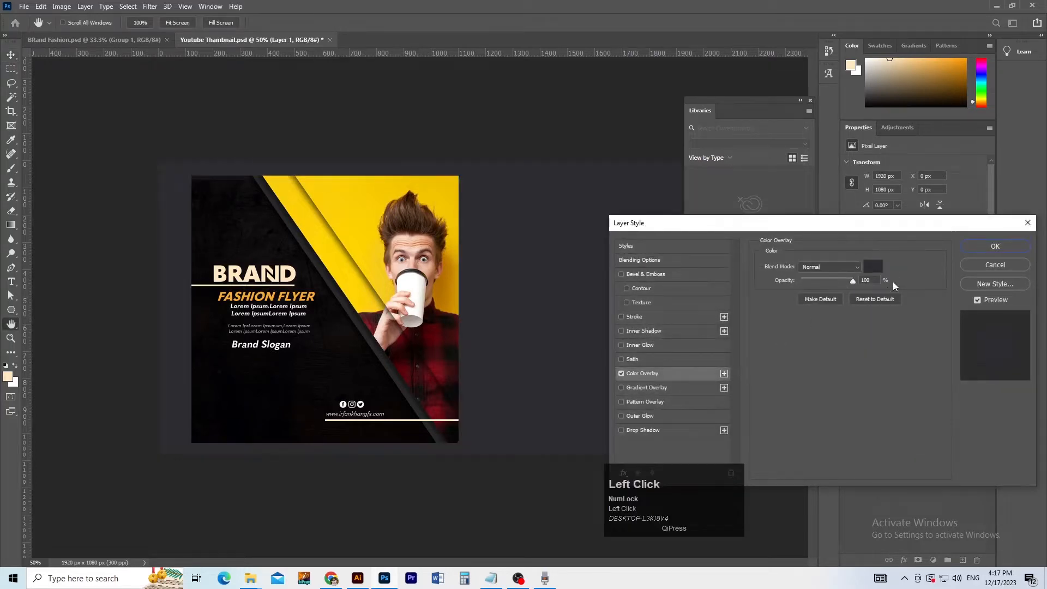
left_click(872, 266)
left_click(303, 416)
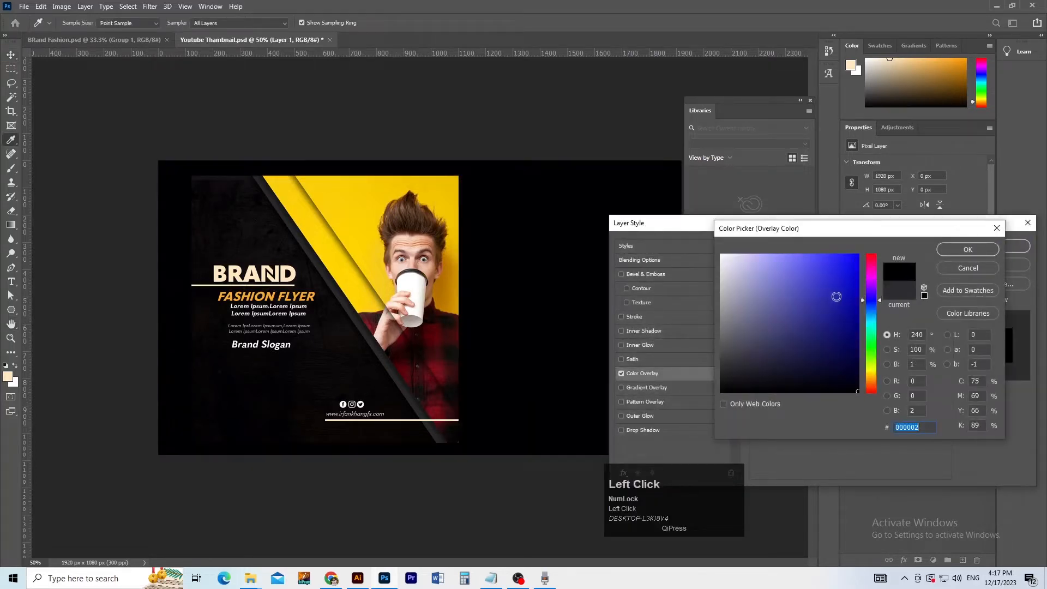
left_click(967, 250)
left_click(1015, 246)
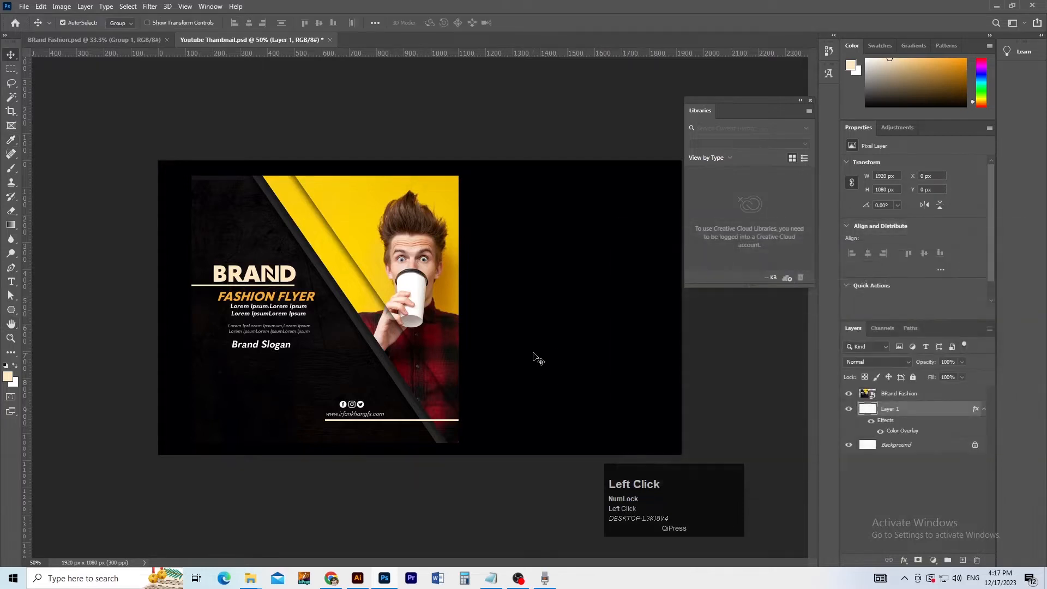
Step: Nudge the flyer to X 146 px, Y 50 px so it is vertically centred on the canvas, and keep it selected
key("v")
left_click(447, 159)
left_click(478, 354, "ctrl+alt")
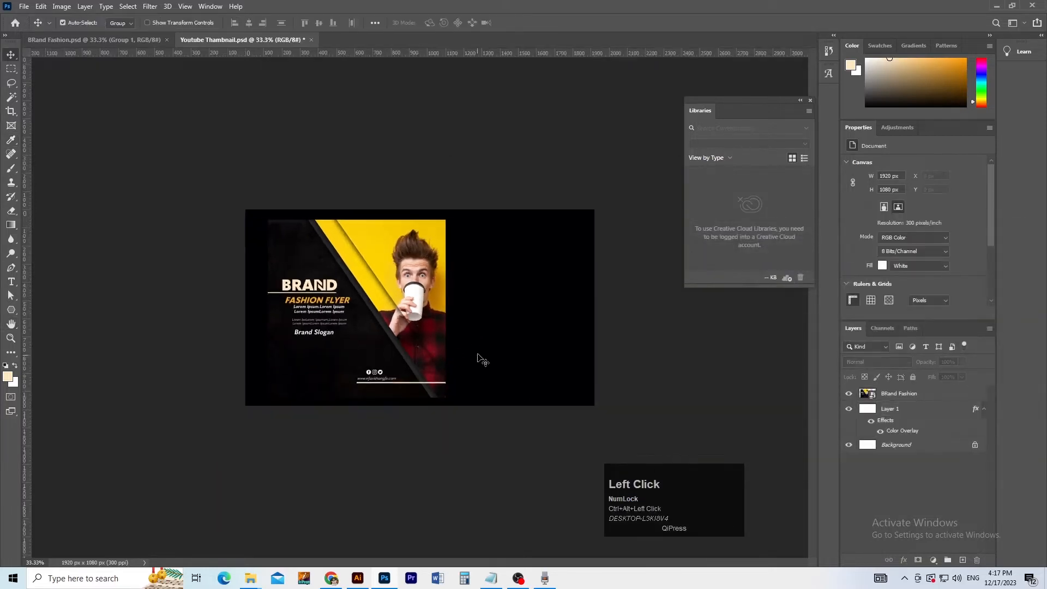
left_click_drag(400, 371, 406, 370)
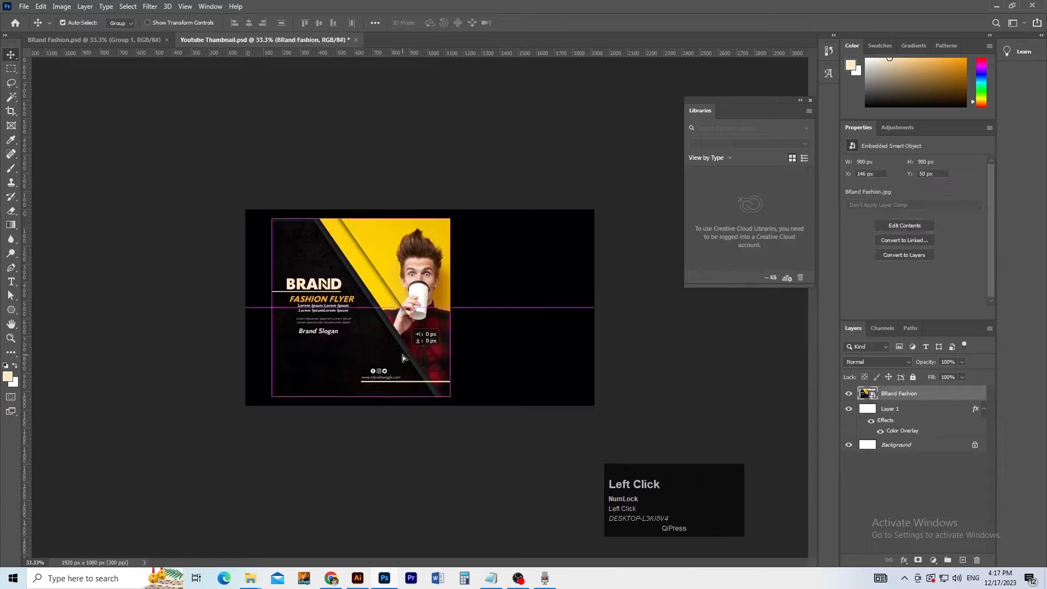
left_click(454, 428)
scroll(450, 356, "up", 1)
left_click(414, 349)
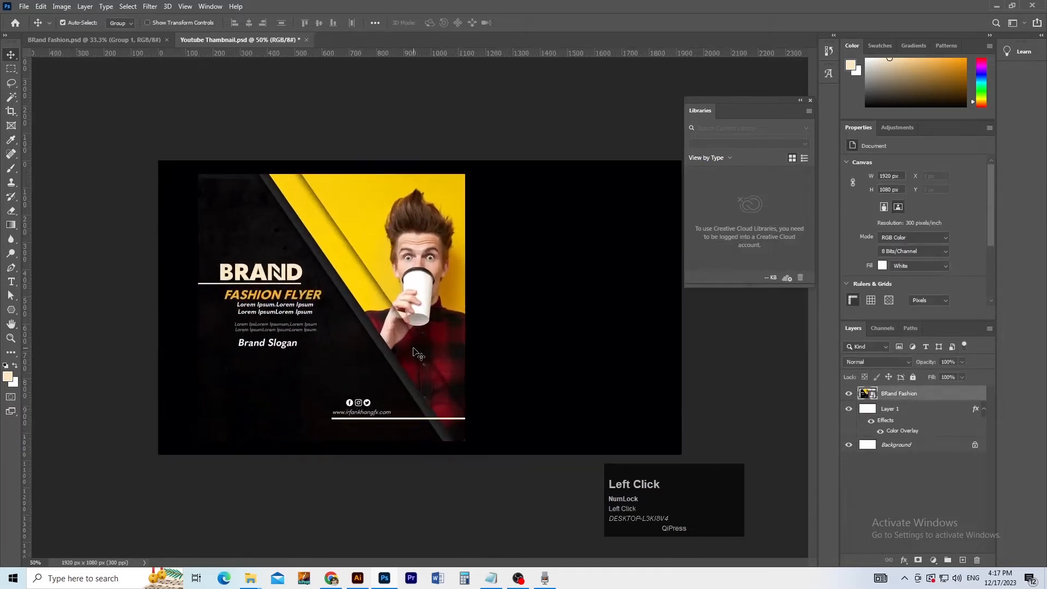
left_click(456, 457)
left_click(382, 388)
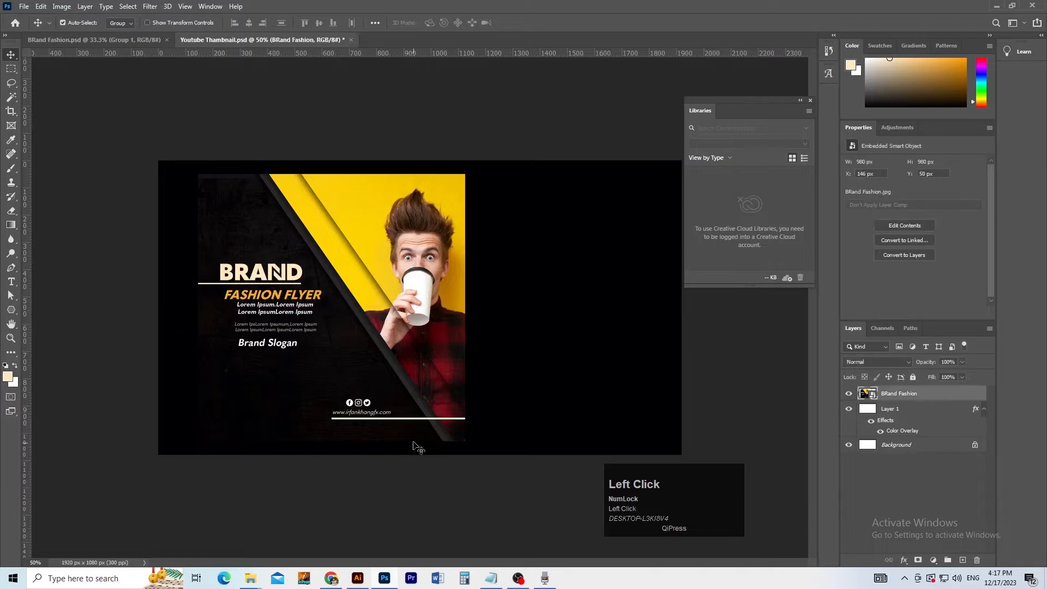
Step: Duplicate the flyer layer and enlarge the copy to about 2140 px square so that it covers the whole canvas
key("ctrl")
key("ctrl+j")
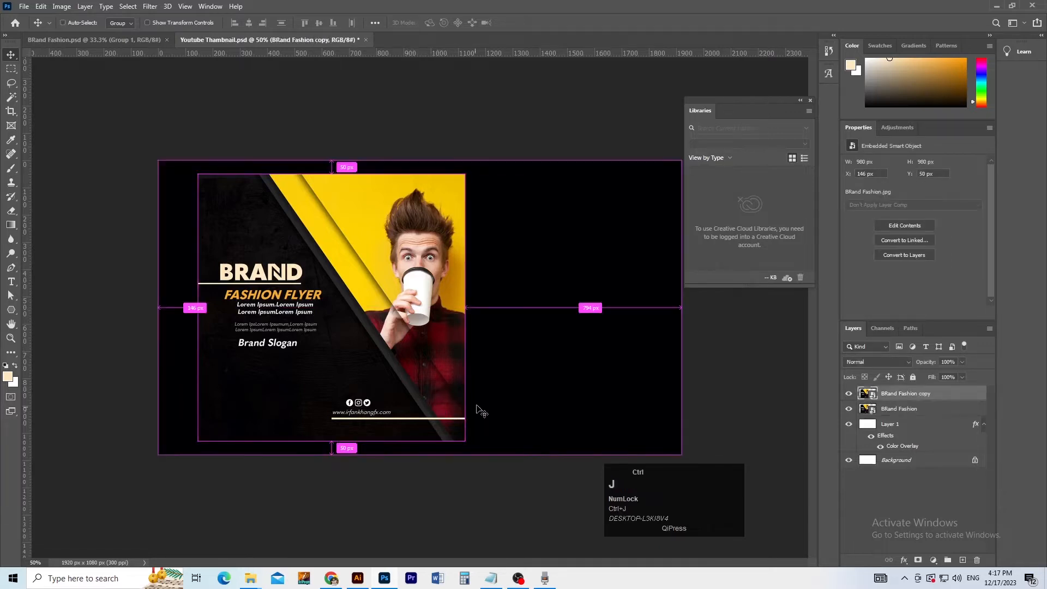
key("ctrl+t")
left_click_drag(331, 174, 320, 60)
left_click_drag(376, 240, 463, 233)
left_click(470, 259, "ctrl+alt")
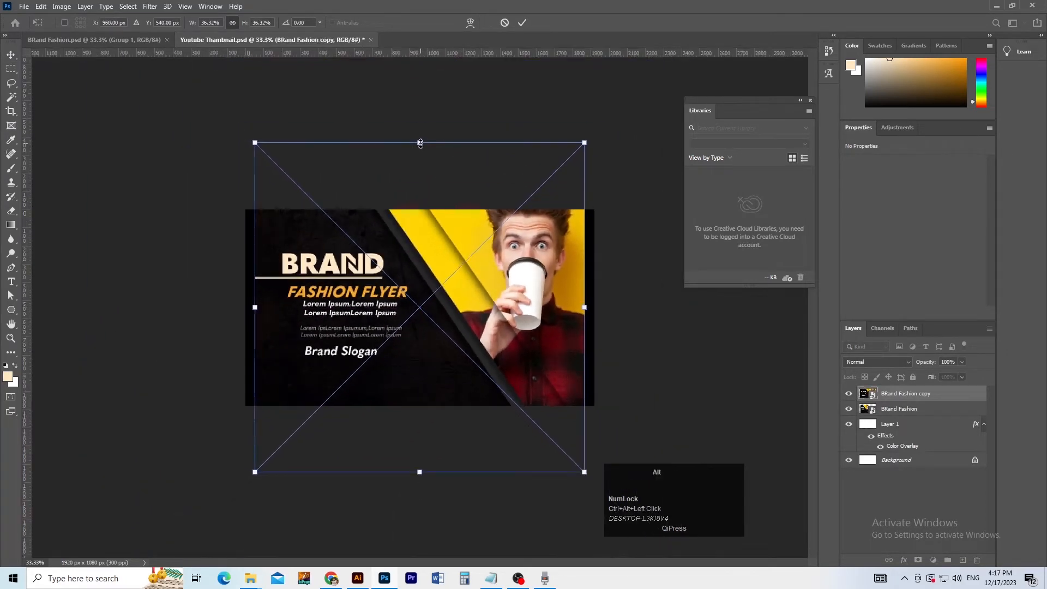
left_click_drag(420, 142, 422, 112)
left_click_drag(442, 229, 450, 231)
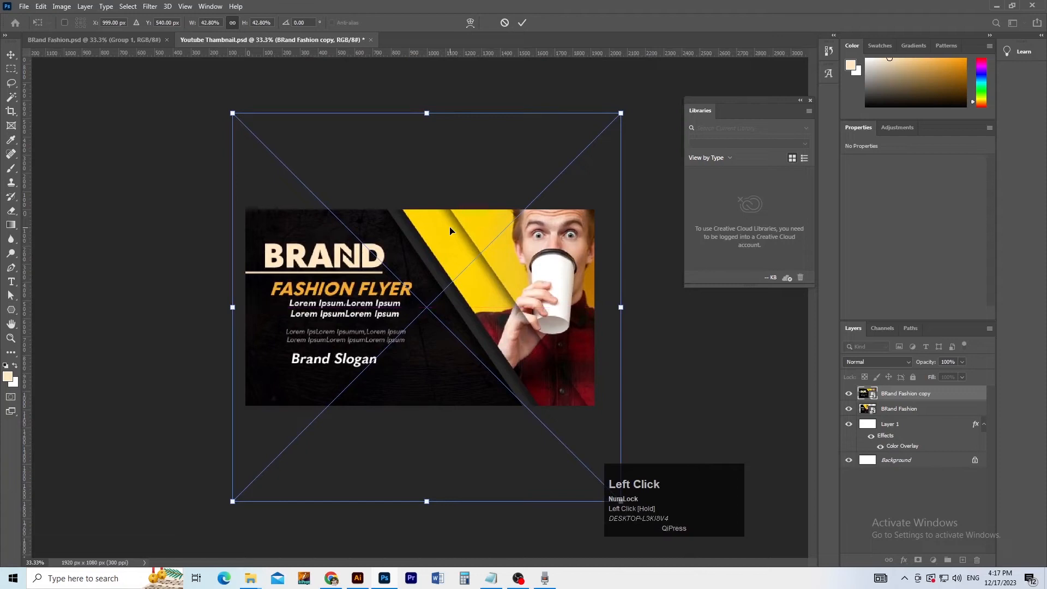
double_click(450, 230)
mouse_move(352, 260)
left_mouse_down()
mouse_move(507, 261)
mouse_move(347, 260)
left_mouse_up()
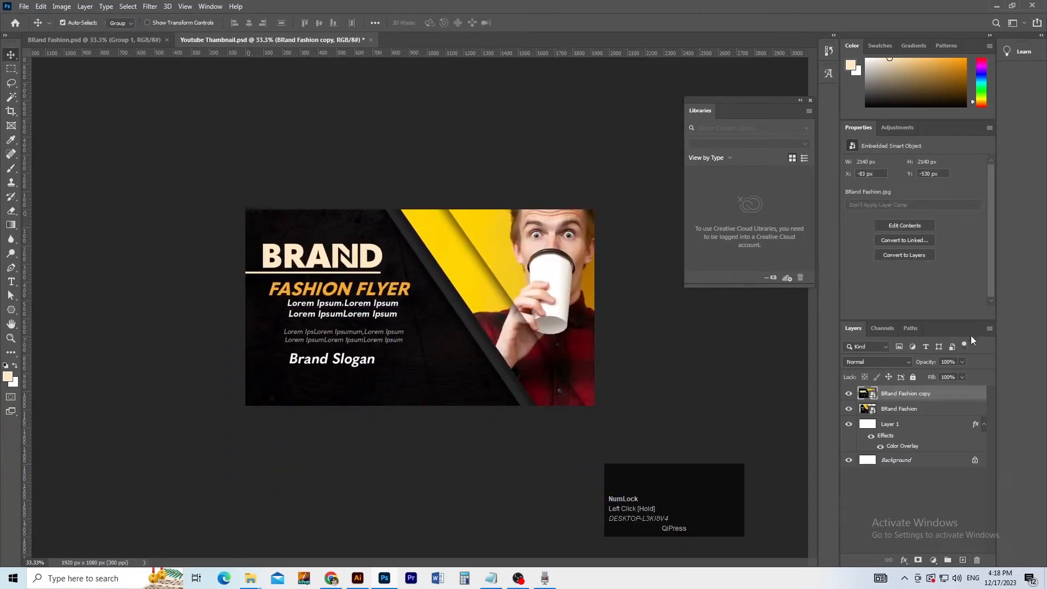
Step: Lower the enlarged copy's opacity to 32% and set its blend mode to Multiply
left_click(962, 362)
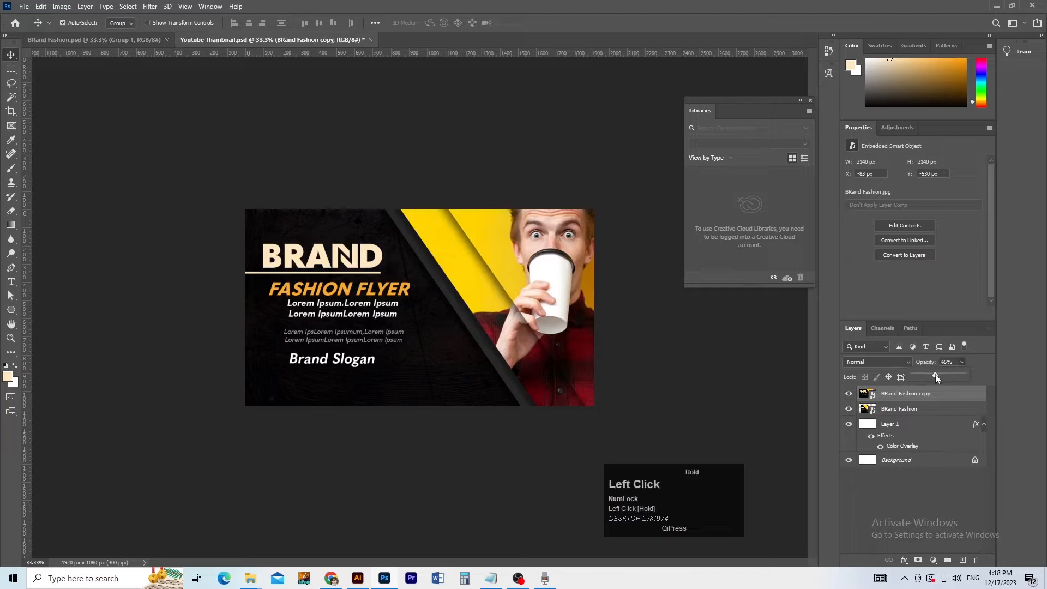
left_click_drag(936, 374, 936, 374)
left_click(891, 363)
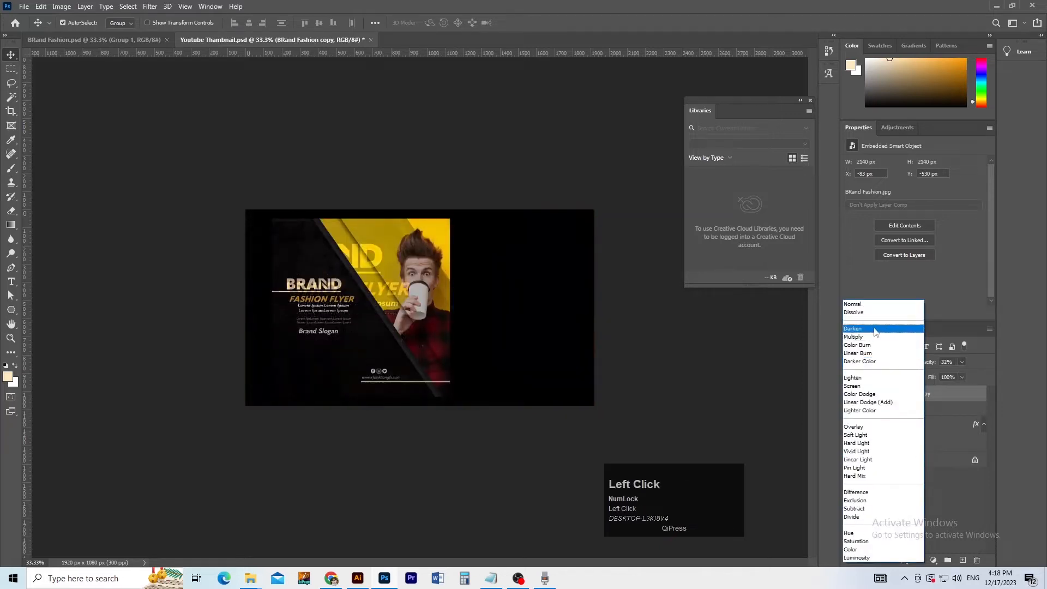
left_click(873, 337)
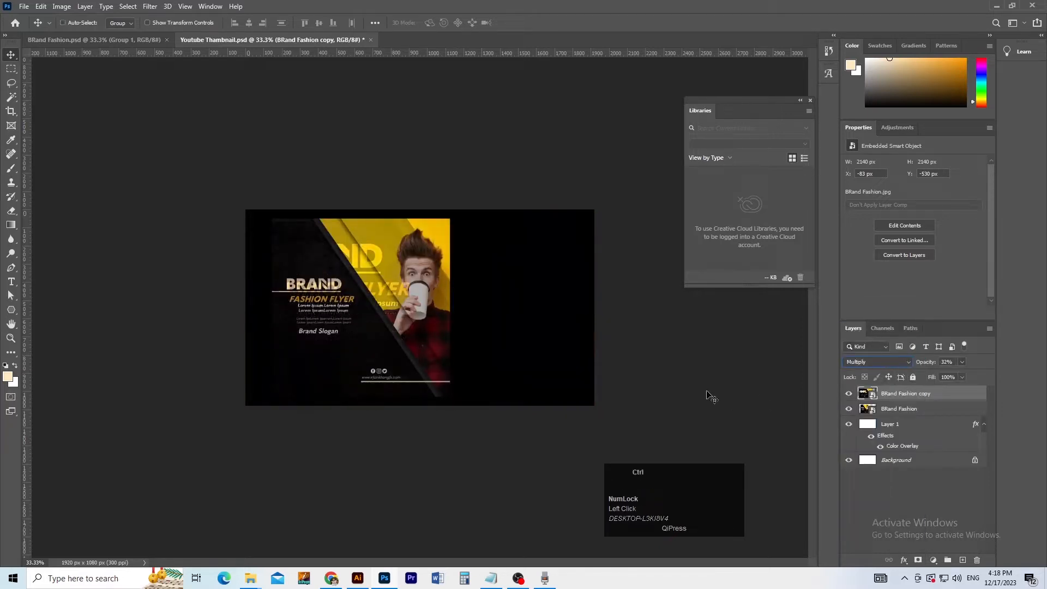
Step: Send the enlarged copy behind the flyer, with Normal blend mode and 9% opacity
key("ctrl+bracketleft")
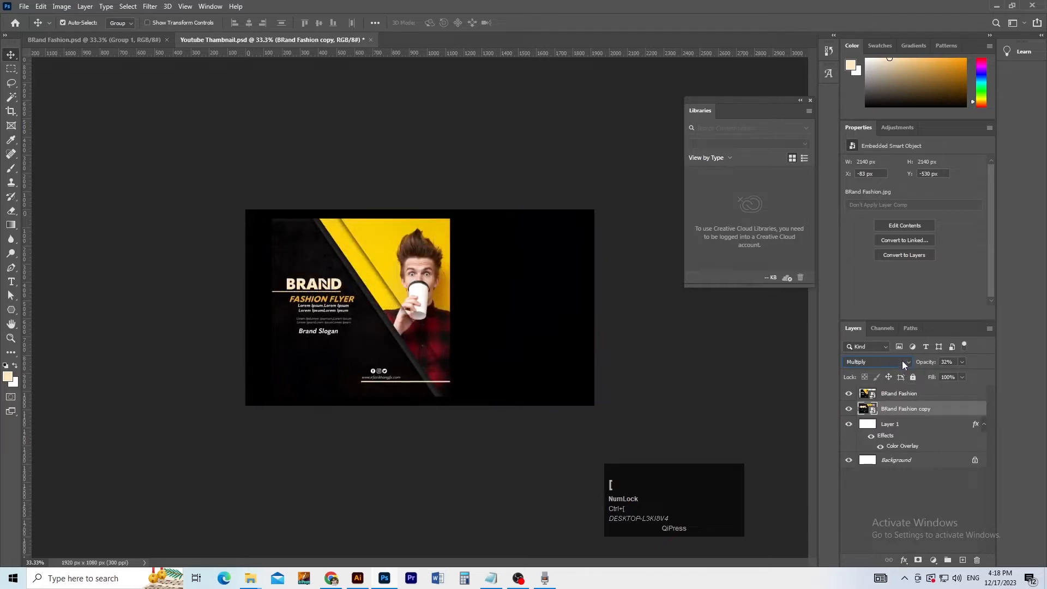
left_click(904, 364)
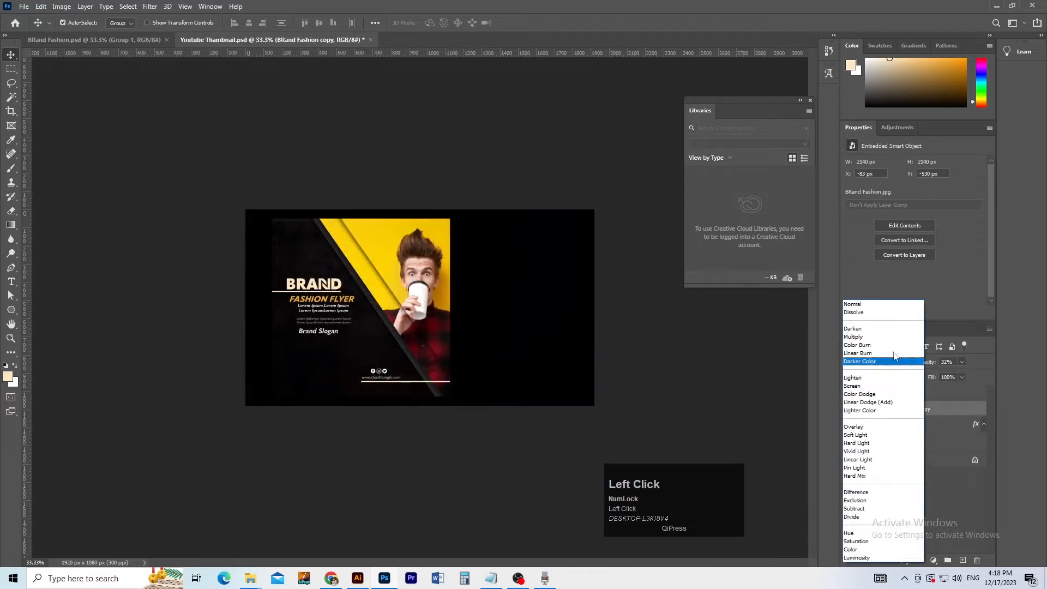
left_click(870, 308)
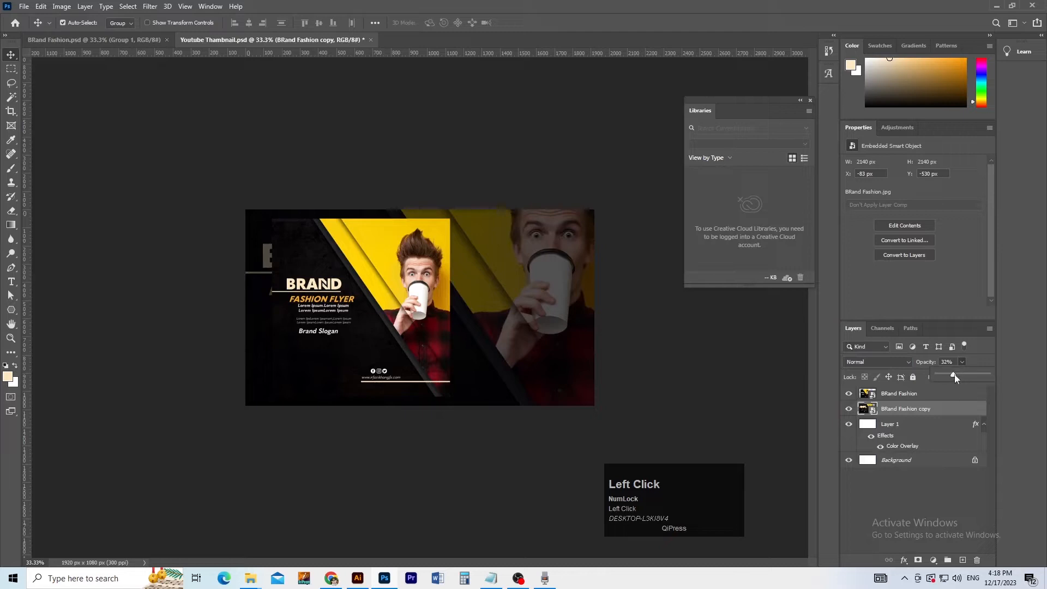
left_click_drag(948, 378, 943, 377)
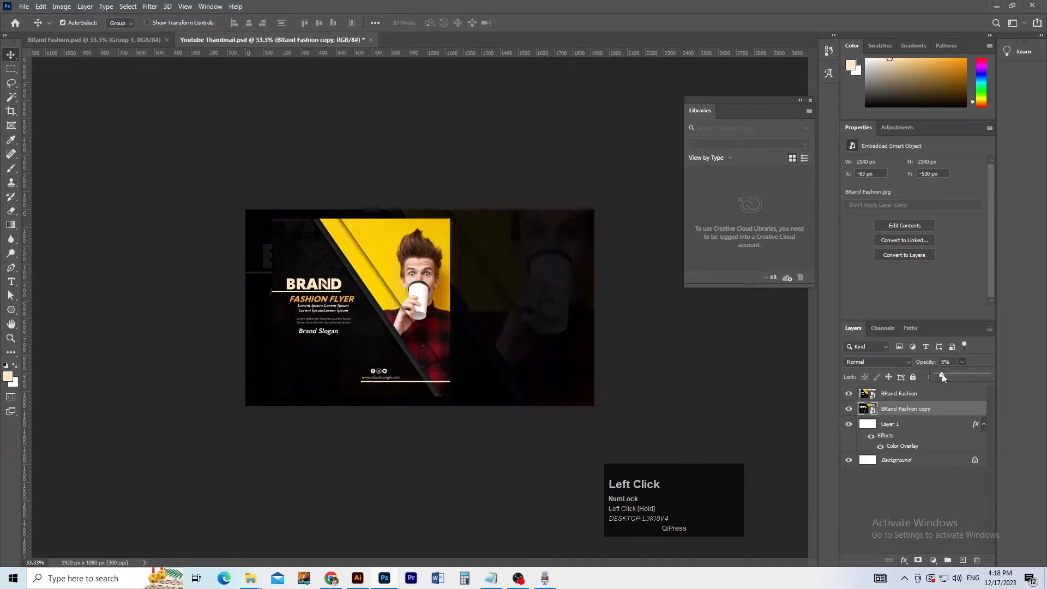
left_click(537, 418)
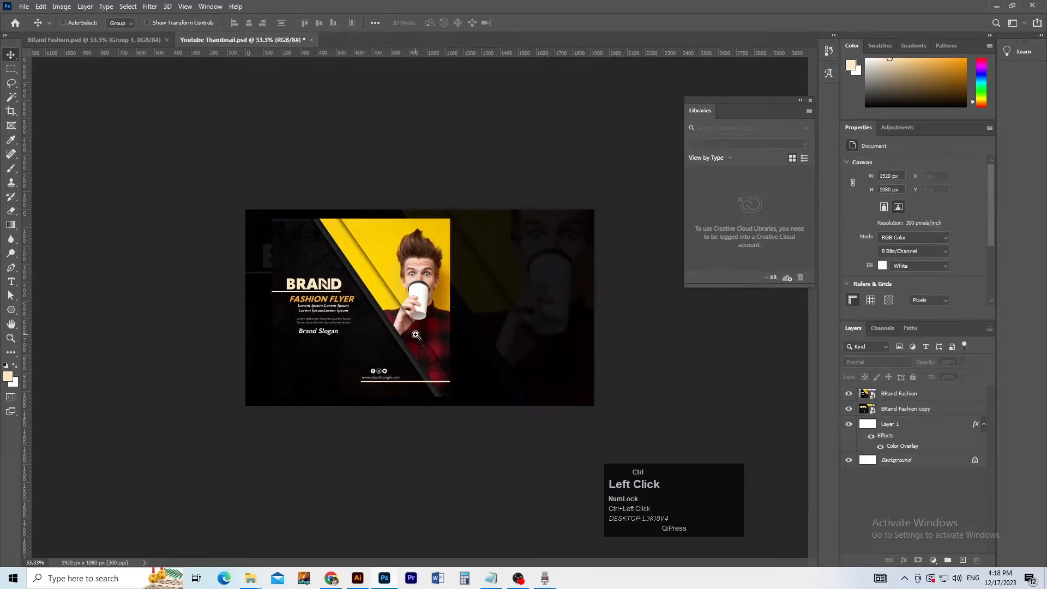
Step: Shift the faded copy left, enlarge it to about 50.7%, and move it well to the right across the canvas
left_click_drag(540, 366, 510, 352)
key("ctrl+t")
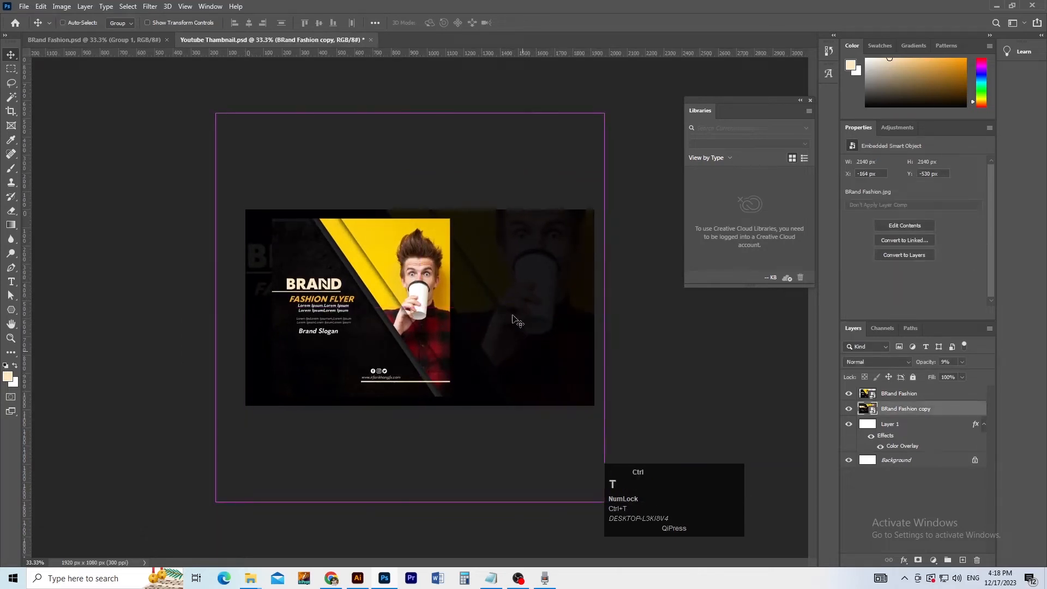
left_click_drag(409, 114, 411, 77)
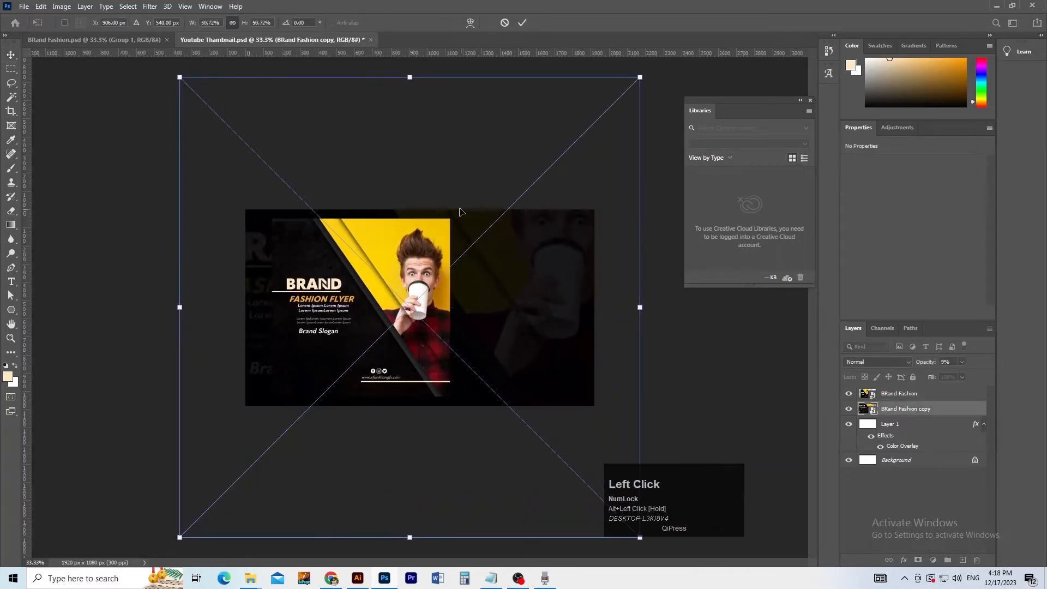
left_click(458, 290, "ctrl+alt")
left_click_drag(488, 307, 654, 308)
left_click(526, 301, "ctrl+alt")
left_click(527, 301, "ctrl+alt")
Step: Enlarge the faded copy to about 103.5% and position its centre at about X 2228 px, Y 1030 px
left_click_drag(497, 222, 497, 132)
left_click_drag(496, 248, 480, 298)
left_click(451, 317, "ctrl")
left_click(451, 317, "ctrl")
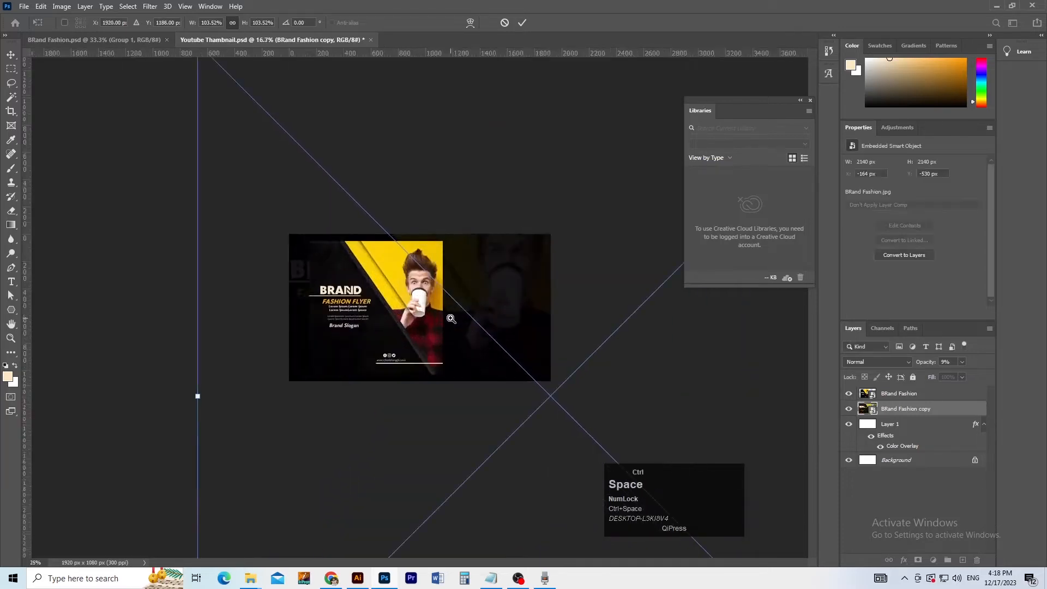
left_click(452, 316, "ctrl")
left_click(452, 315, "ctrl")
left_click_drag(512, 339, 591, 298)
left_click(539, 329, "ctrl+alt")
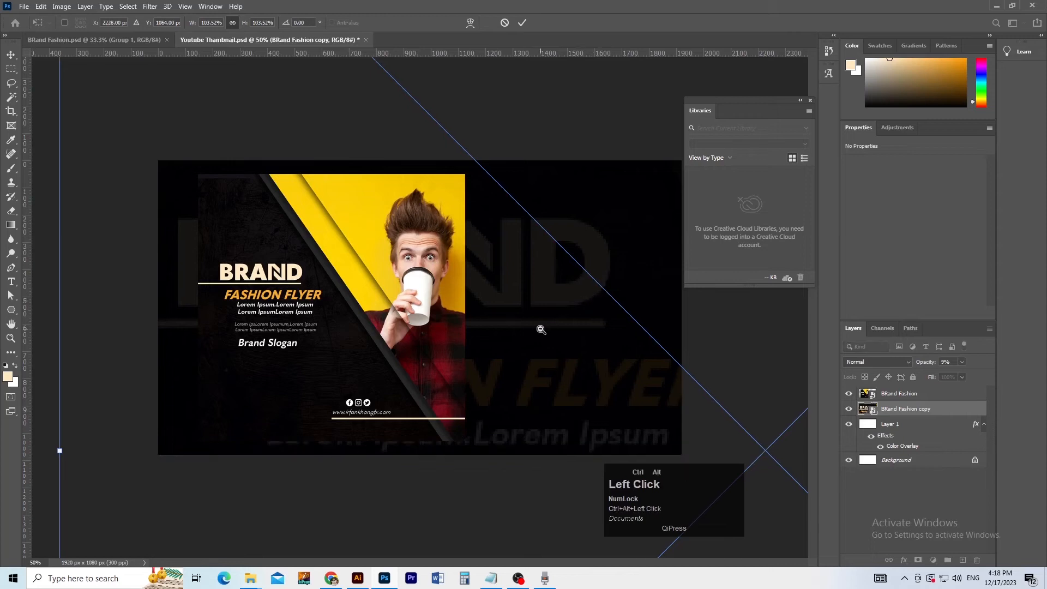
left_click_drag(523, 356, 523, 351)
left_click(530, 343, "ctrl+alt")
left_click(528, 342, "ctrl+alt")
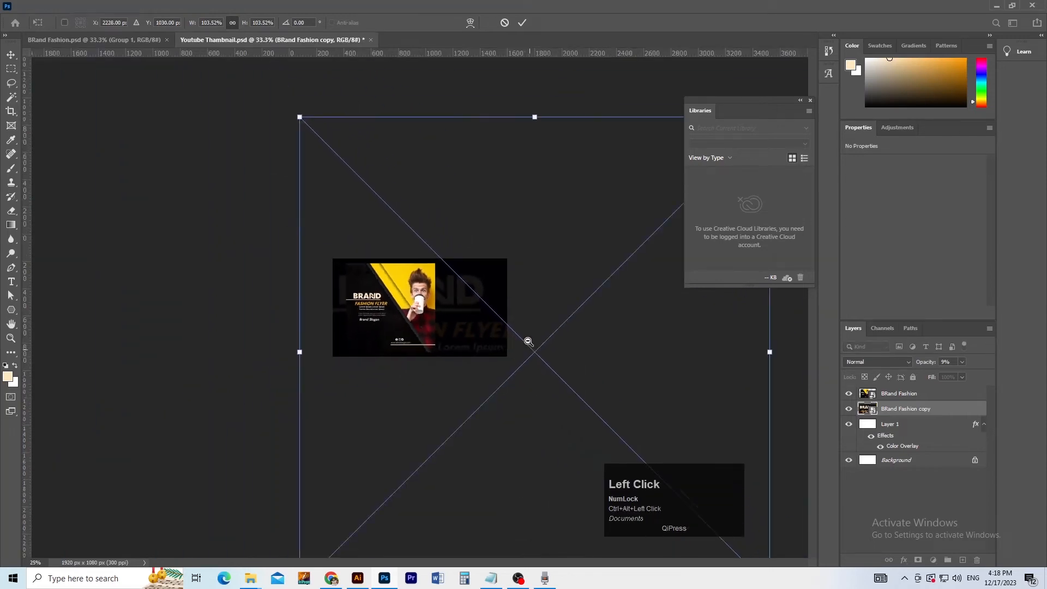
Step: Reduce the faded copy to about 3928 px square and place it at X -114 px, Y -1114 px
left_click_drag(531, 122, 530, 172)
left_click_drag(503, 259, 479, 243)
key("Return")
left_click(463, 308, "ctrl")
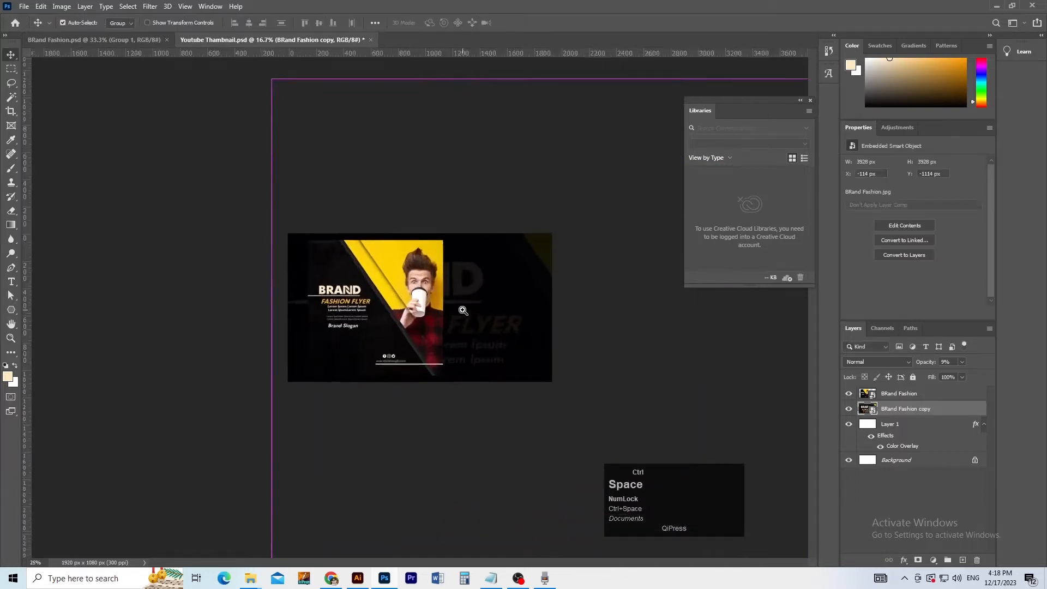
left_click(463, 309, "ctrl")
left_click(467, 309, "ctrl")
key("ctrl")
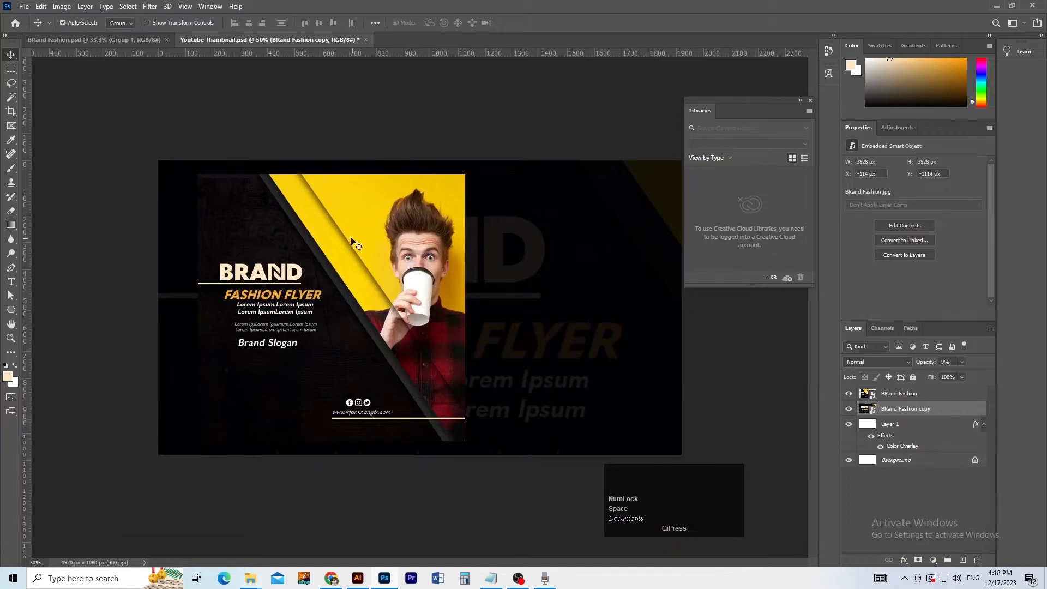
Step: Draw a Pen path along the flyer's diagonal stripe and around the canvas area right of it, and convert it into a selection
key("p")
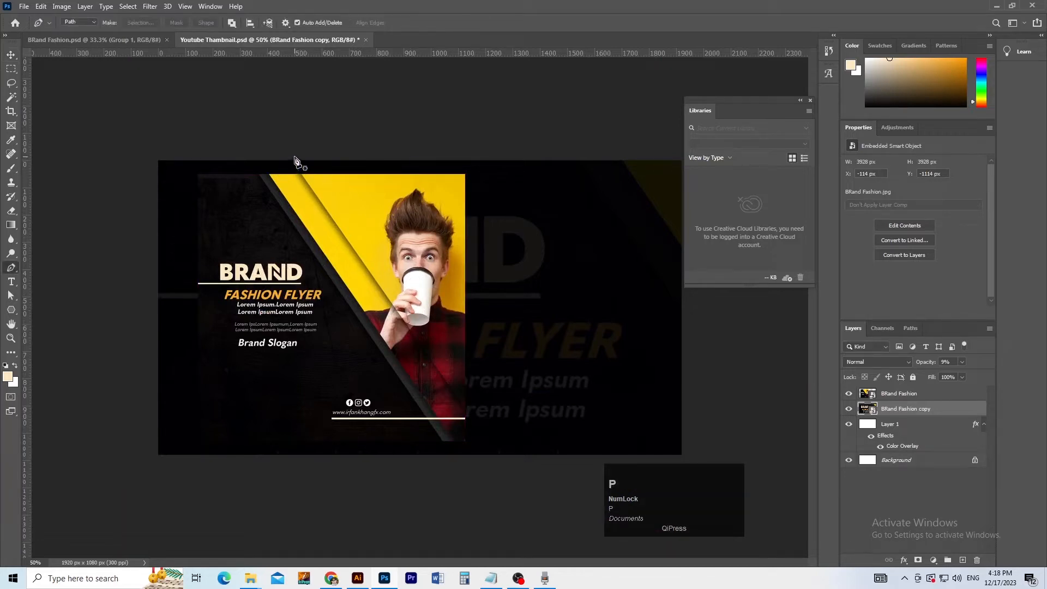
left_click(289, 156)
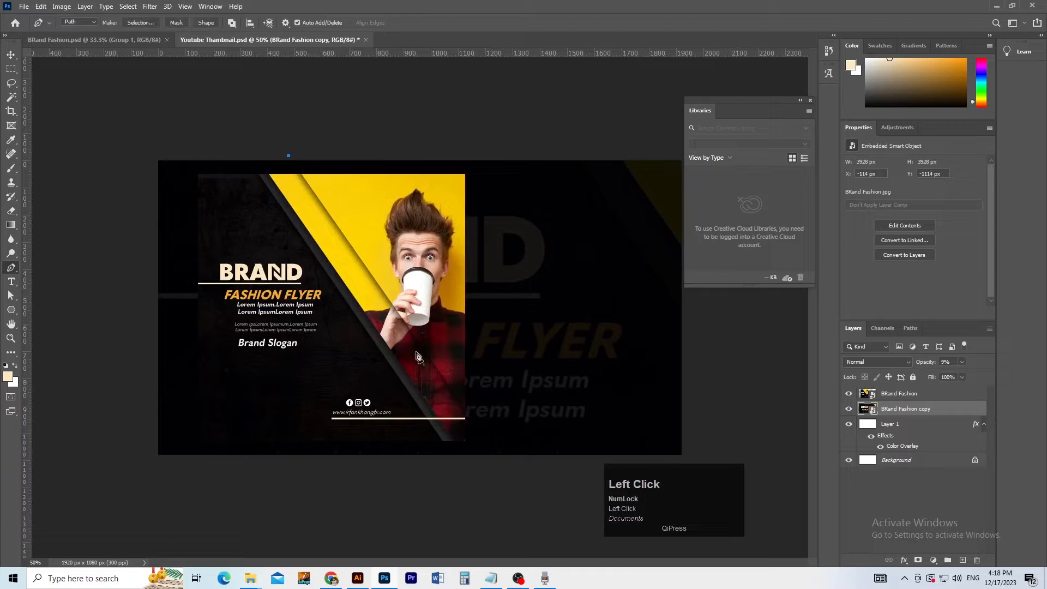
left_click(511, 461)
key("ctrl+z")
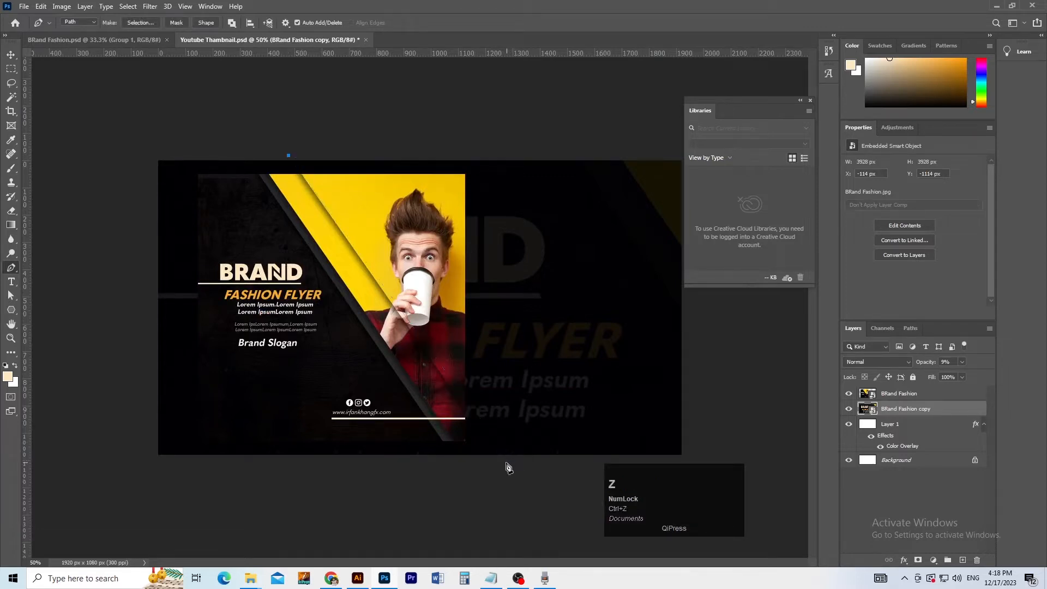
left_click(506, 465)
key("ctrl+z")
left_click(502, 468)
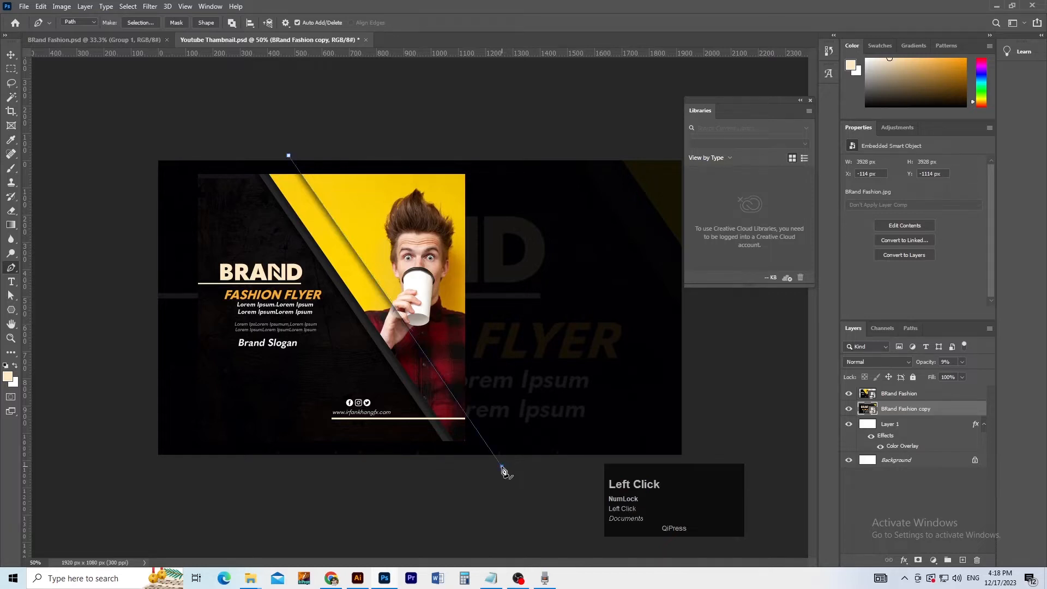
key("ctrl+minus")
left_click(655, 432)
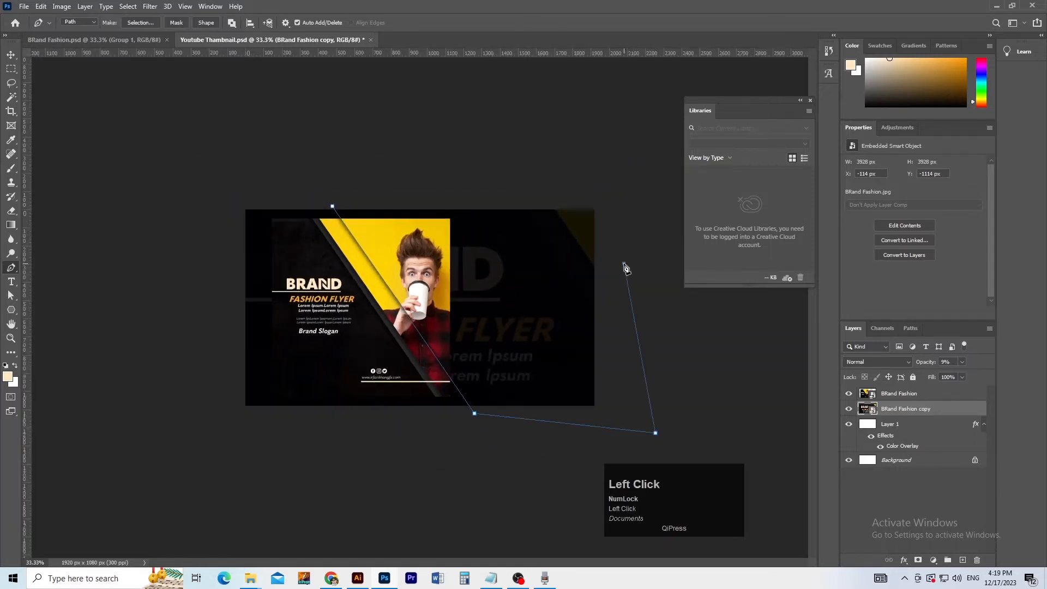
key("ctrl+Return")
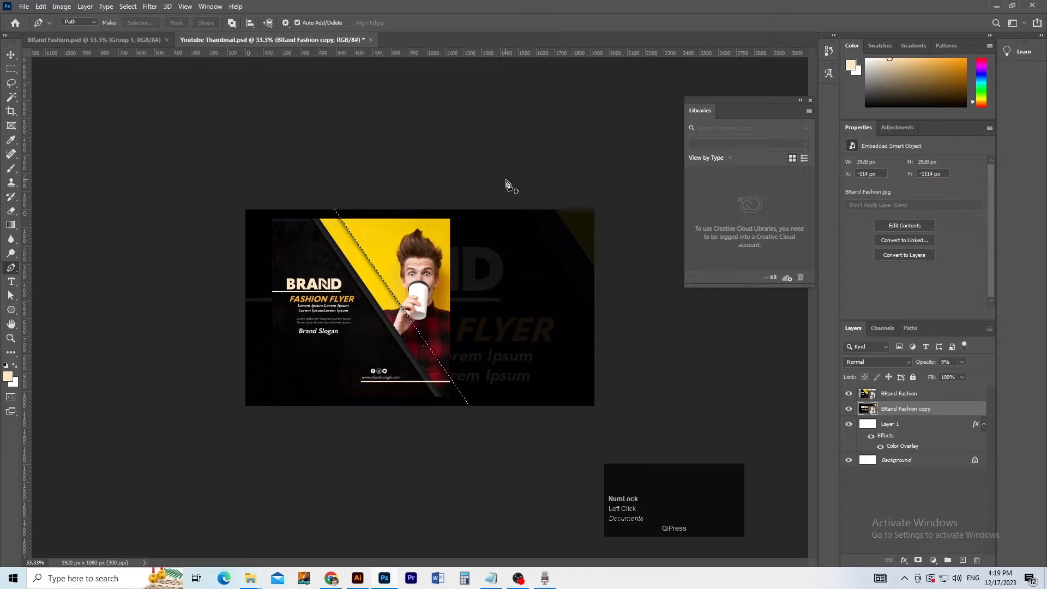
Step: Create a new layer named Layer 2 and fill the diagonal selection with the peach foreground colour
left_click(411, 252, "ctrl")
key("ctrl+shift+n")
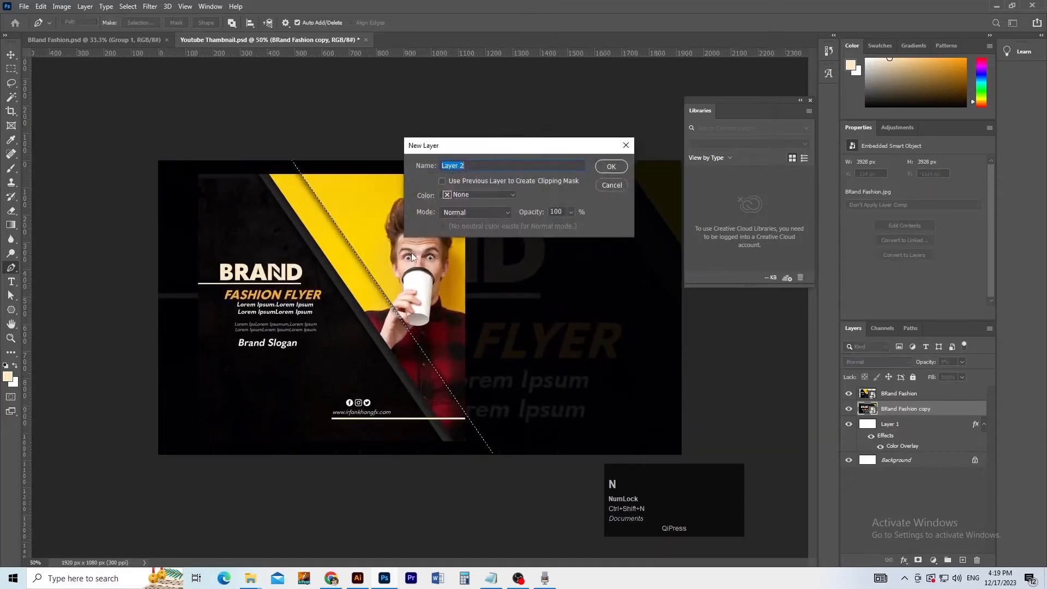
key("Return")
key("alt+Delete")
key("ctrl+f")
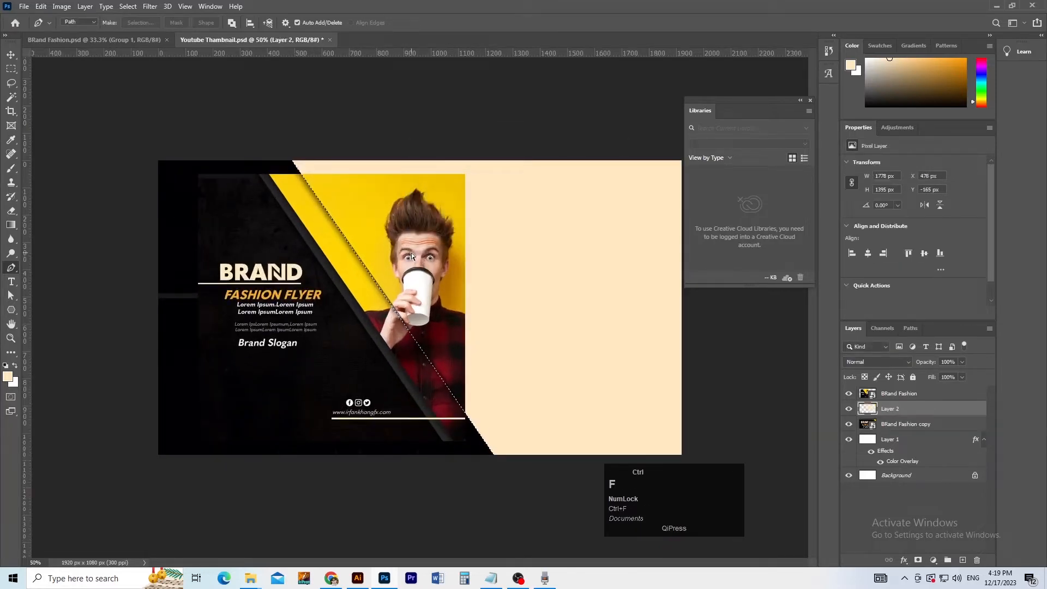
Step: Clear the selection around the filled diagonal shape and return to the Move tool
key("ctrl+z")
left_click(295, 106)
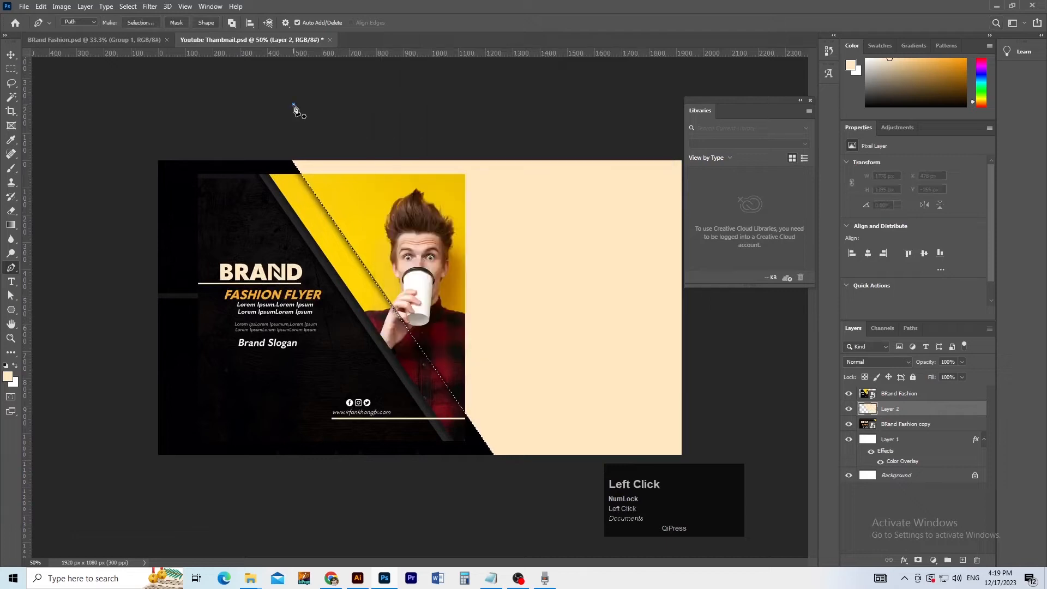
key("ctrl+d")
key("v")
left_click(318, 129)
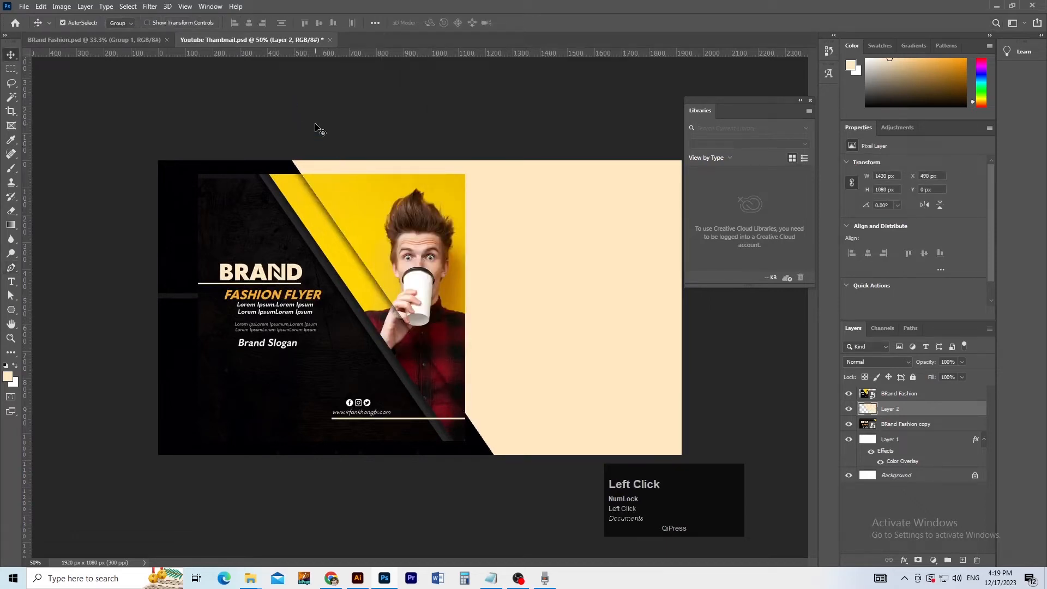
Step: Sample the flyer's yellow (fbce03) as the foreground colour and refill the diagonal shape on Layer 2, preserving its transparency
left_click(10, 376)
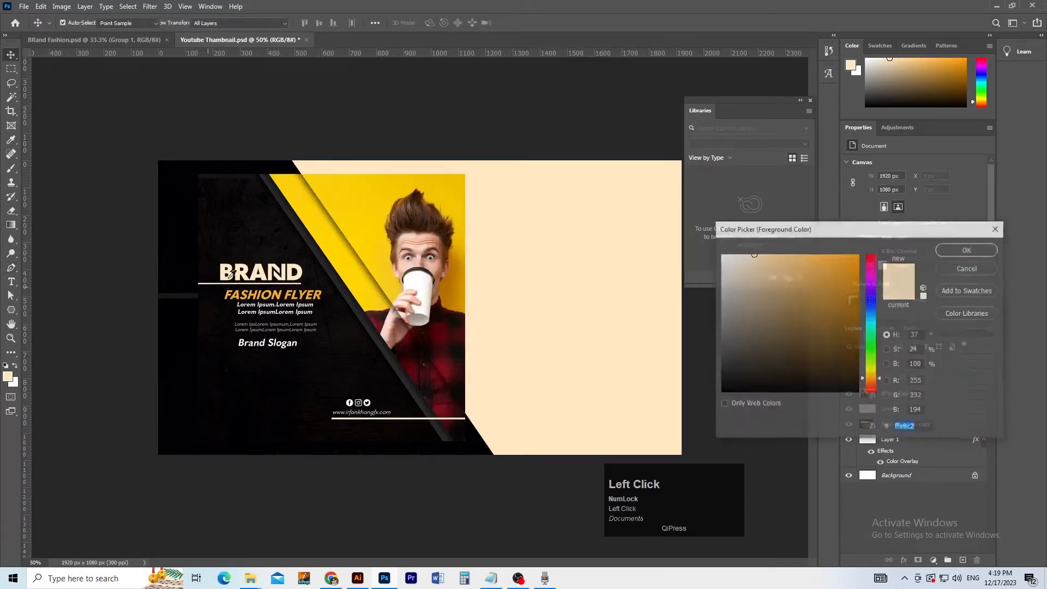
left_click(351, 181)
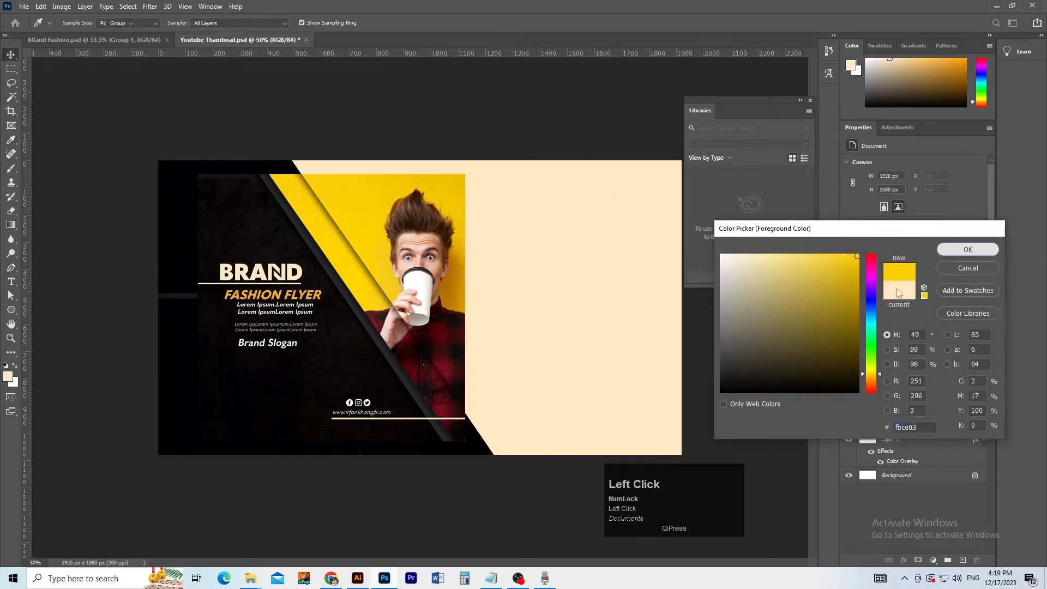
left_click(967, 249)
left_click(905, 414)
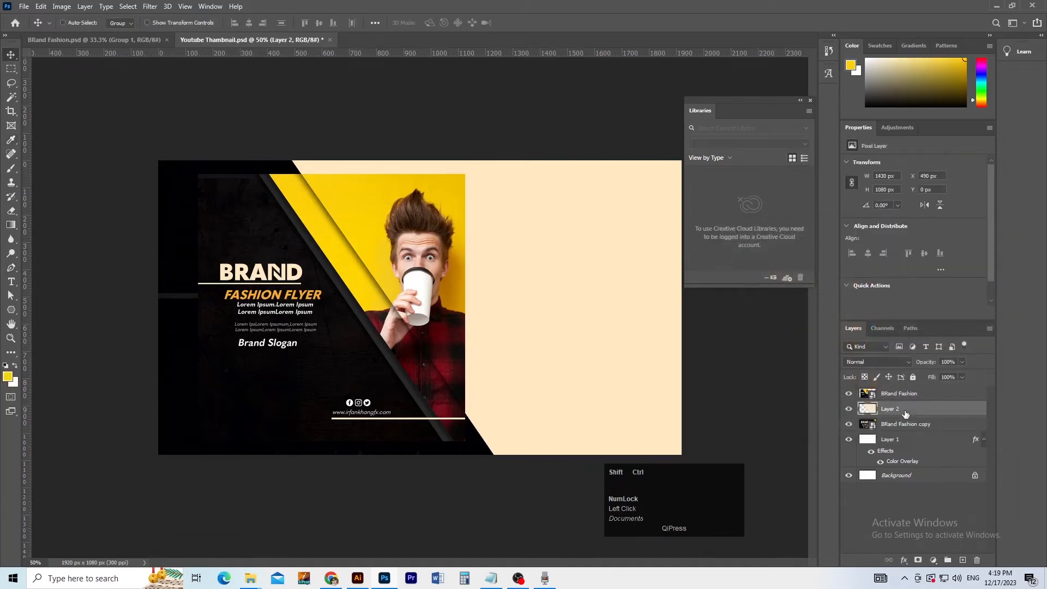
key("ctrl+shift+Delete")
key("shift+alt+Delete")
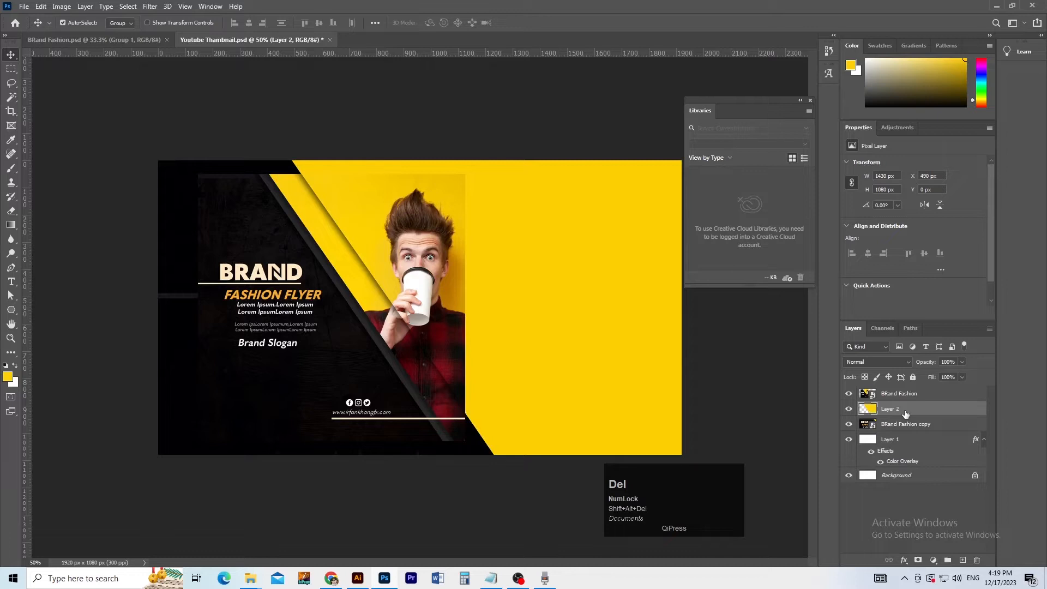
Step: Duplicate the yellow diagonal shape, shift the copy to X 370 px, Y 0 px, and place it beneath Layer 2
key("ctrl+space")
left_click(480, 413, "ctrl")
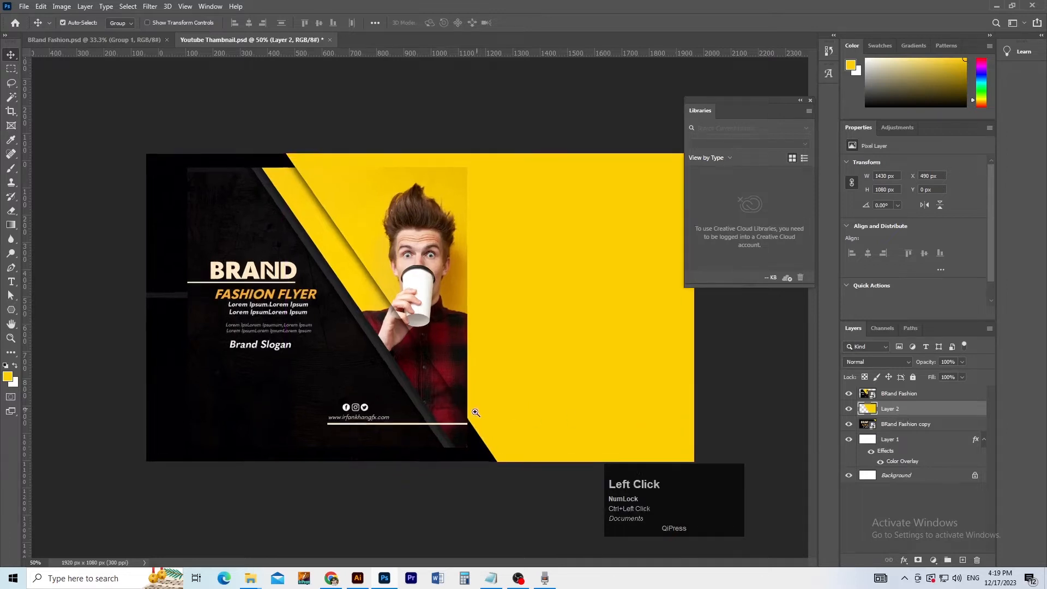
left_click(463, 407, "ctrl+alt")
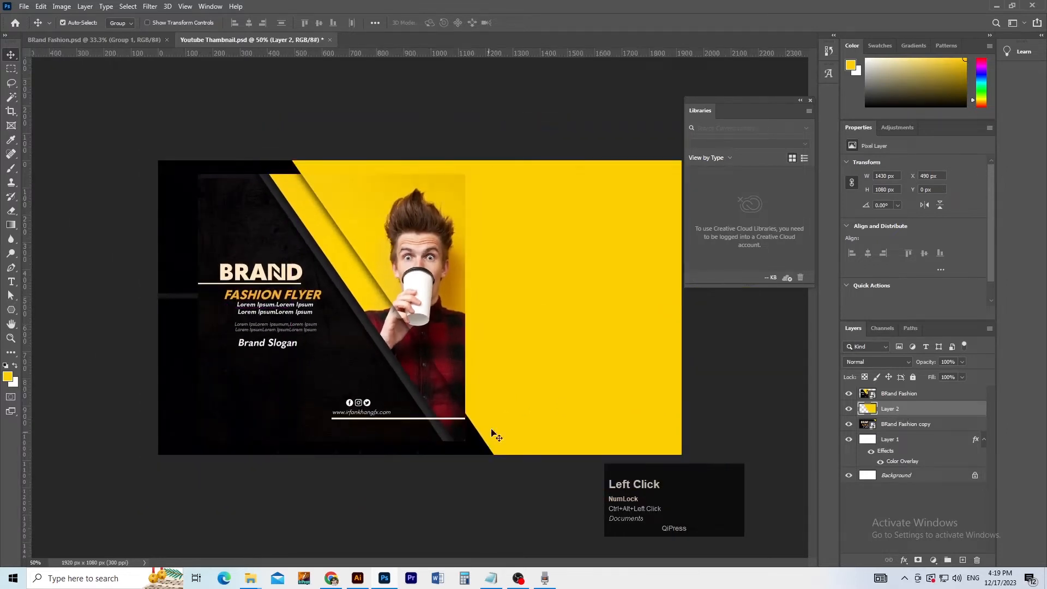
left_click(476, 499)
left_click(539, 427)
left_click_drag(619, 403, 586, 406)
key("ctrl+bracketleft")
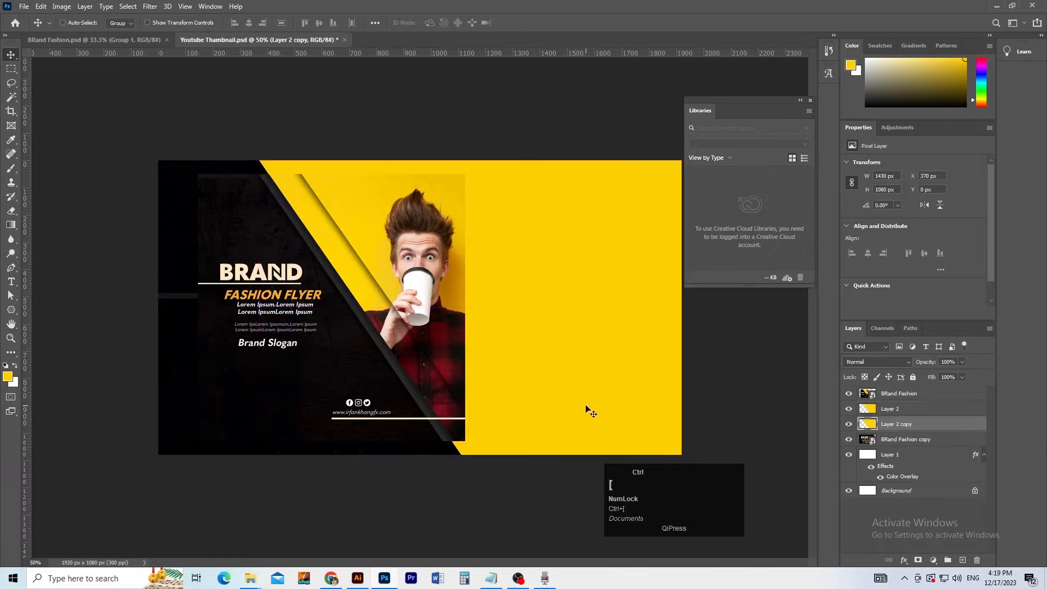
left_click(603, 410)
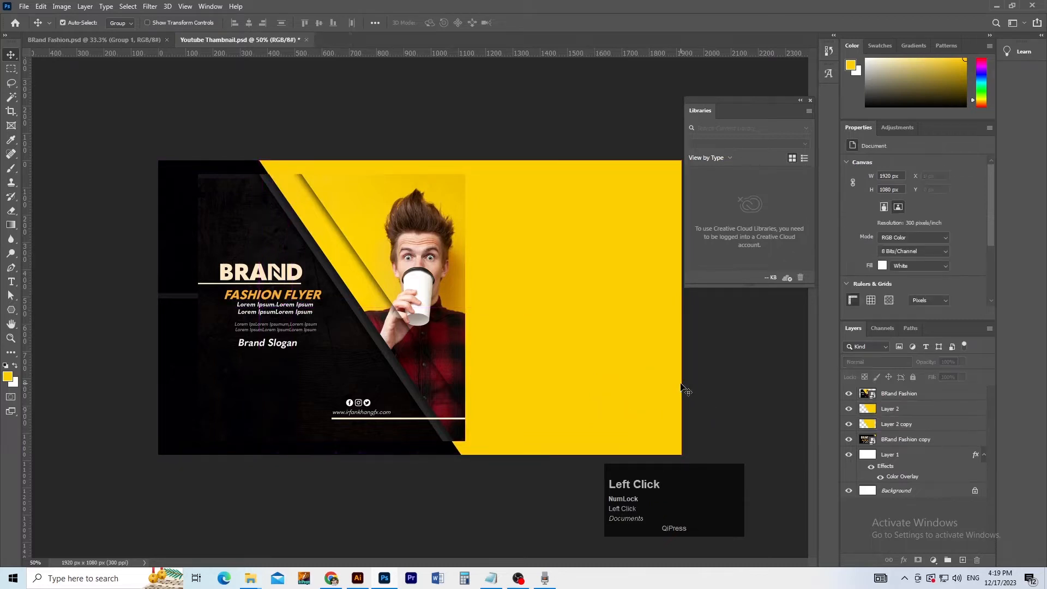
Step: Add a black drop shadow to Layer 2 with 60% opacity, angle -51°, about 30 px distance and an increased size
double_click(866, 409)
left_click(663, 432)
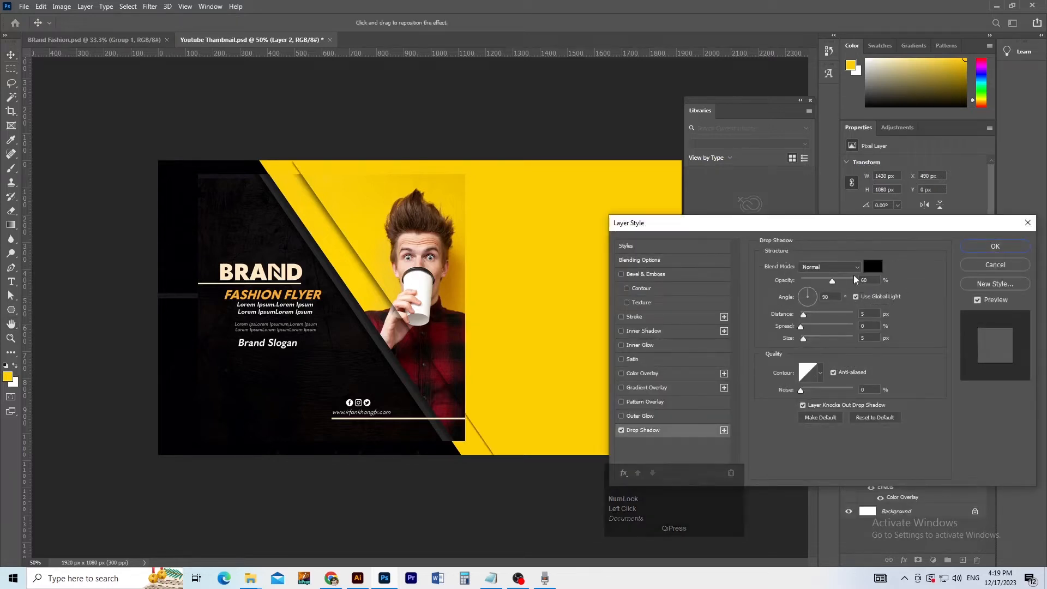
left_click_drag(803, 316, 805, 317)
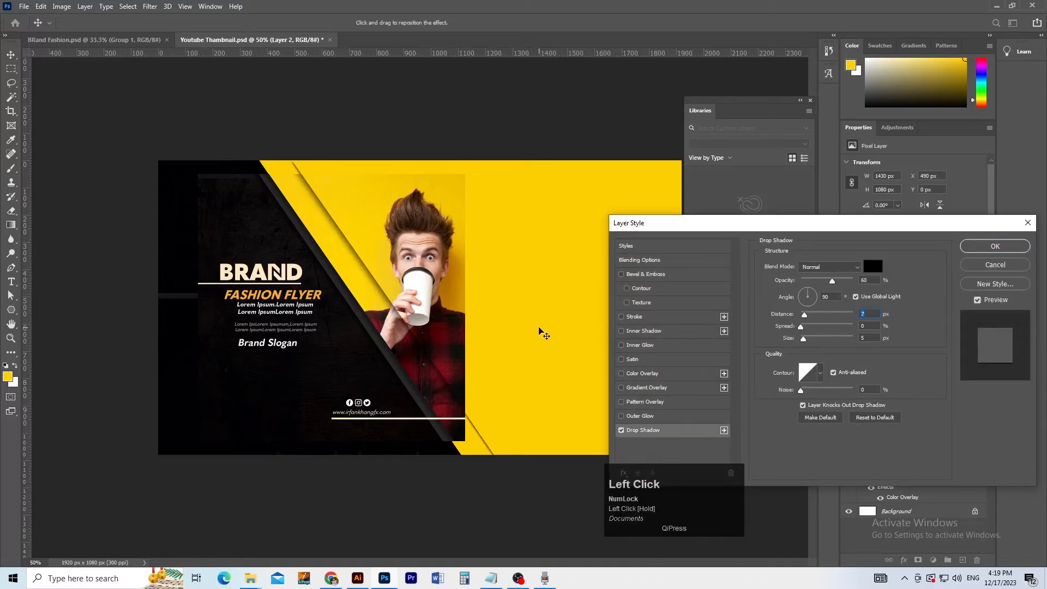
left_click_drag(539, 327, 535, 320)
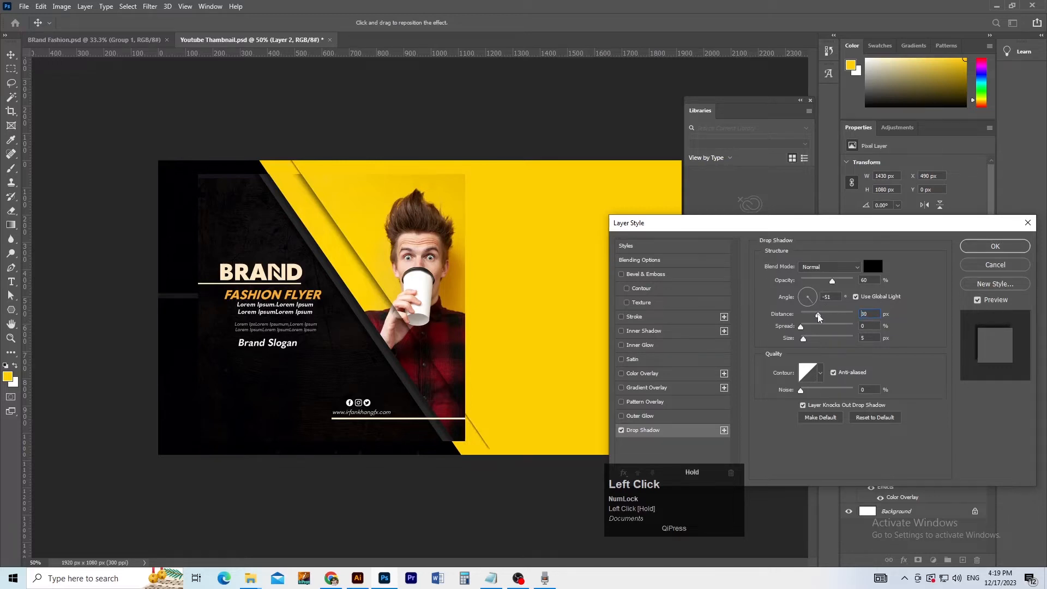
left_click_drag(804, 339, 810, 341)
left_click(995, 246)
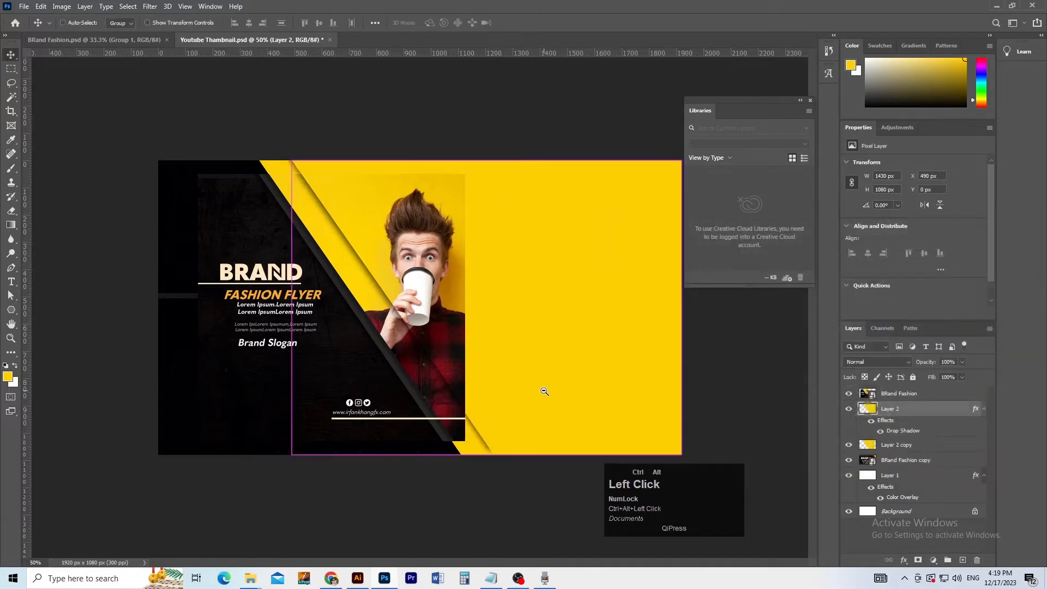
left_click(562, 406, "ctrl+alt")
key("ctrl+t")
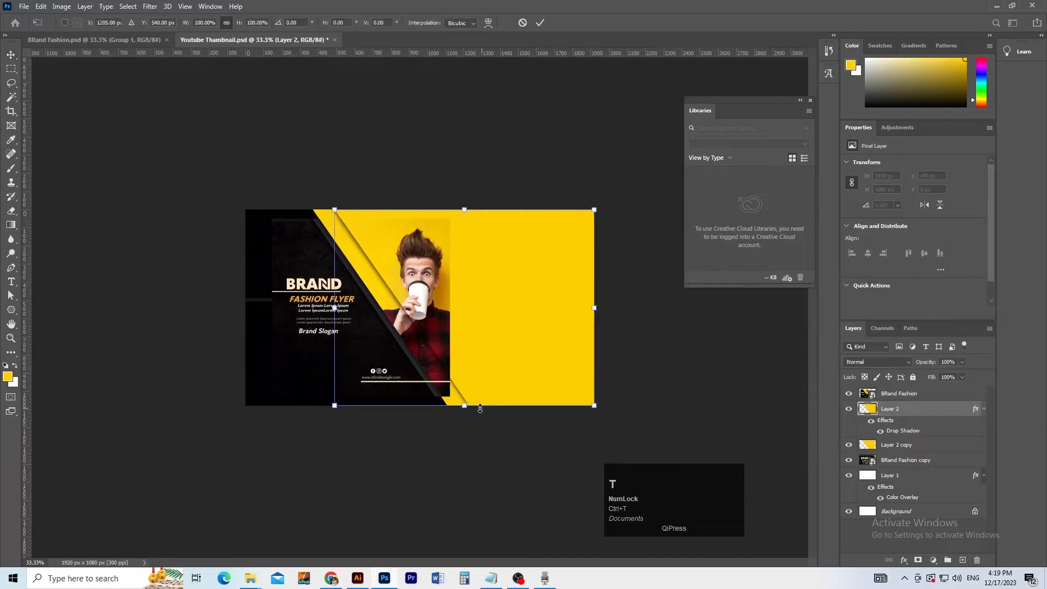
left_click_drag(469, 408, 467, 412)
key("ctrl+z")
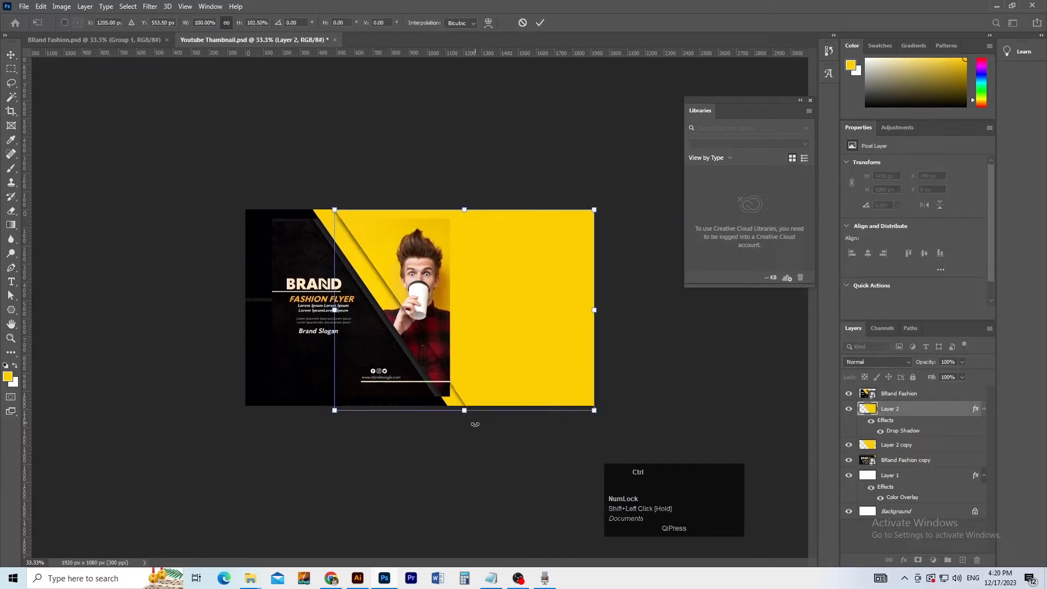
key("ctrl+z")
Step: Move the shadowed yellow shape on Layer 2 to X 499 px, Y 13 px
left_click(478, 423, "ctrl")
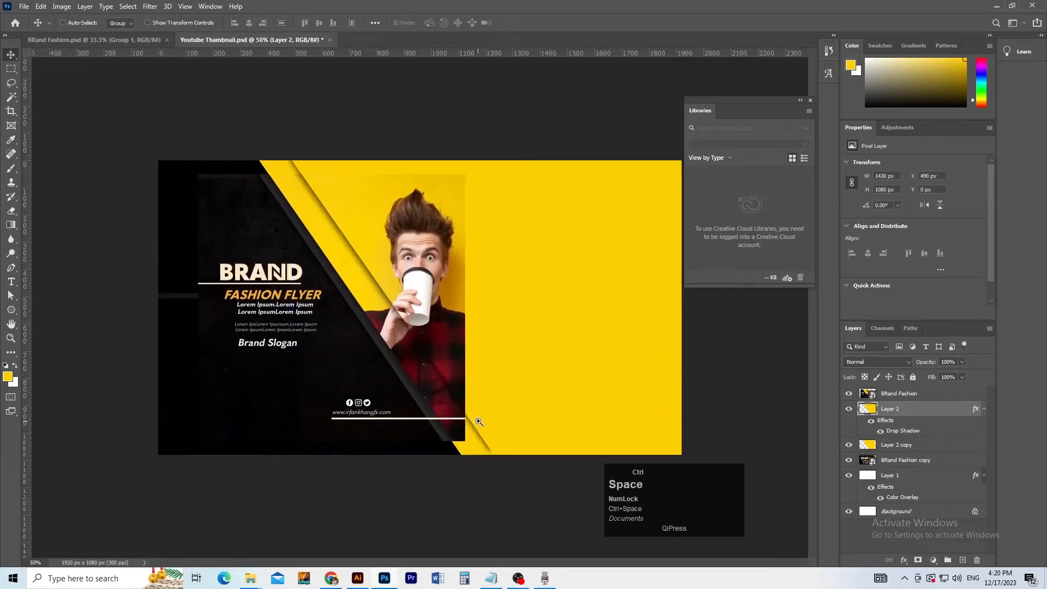
left_click(478, 423, "ctrl")
left_click_drag(442, 384, 446, 392)
left_click(420, 362, "ctrl")
left_click(420, 363, "ctrl+alt")
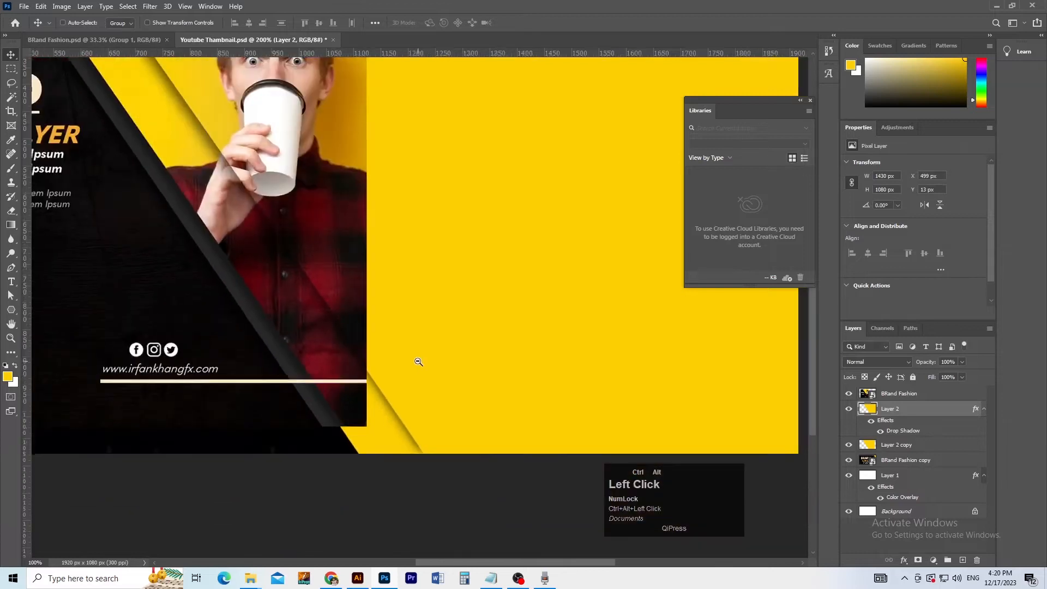
left_click(420, 362, "ctrl+alt")
left_click(429, 281, "ctrl")
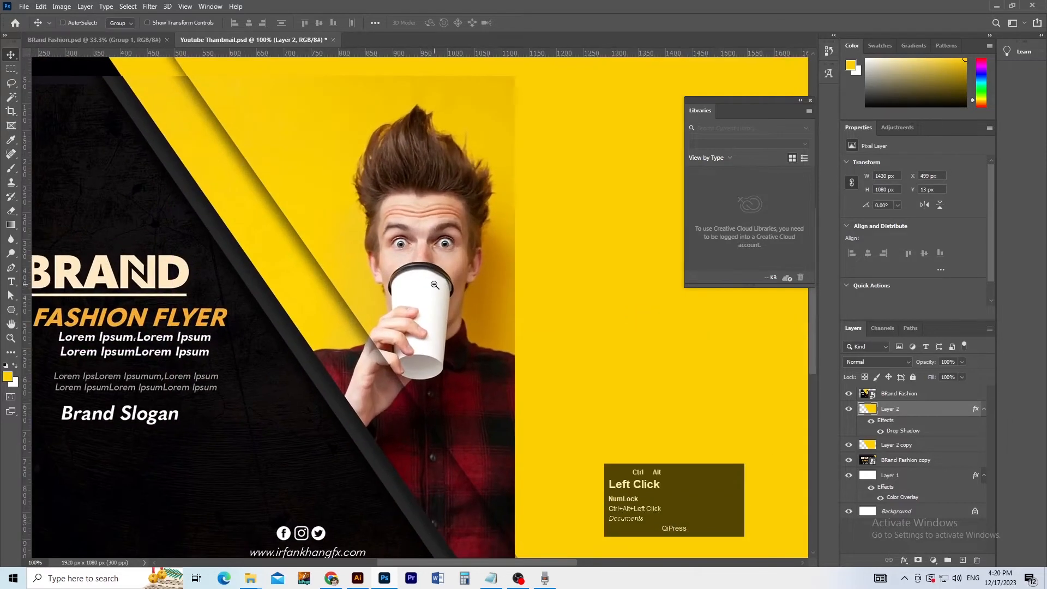
left_click(419, 270, "ctrl+alt")
Step: Scale Layer 2 to about 102.8% width and 107.27% height, with its centre at Y 540 px, covering the canvas edges
key("ctrl+t")
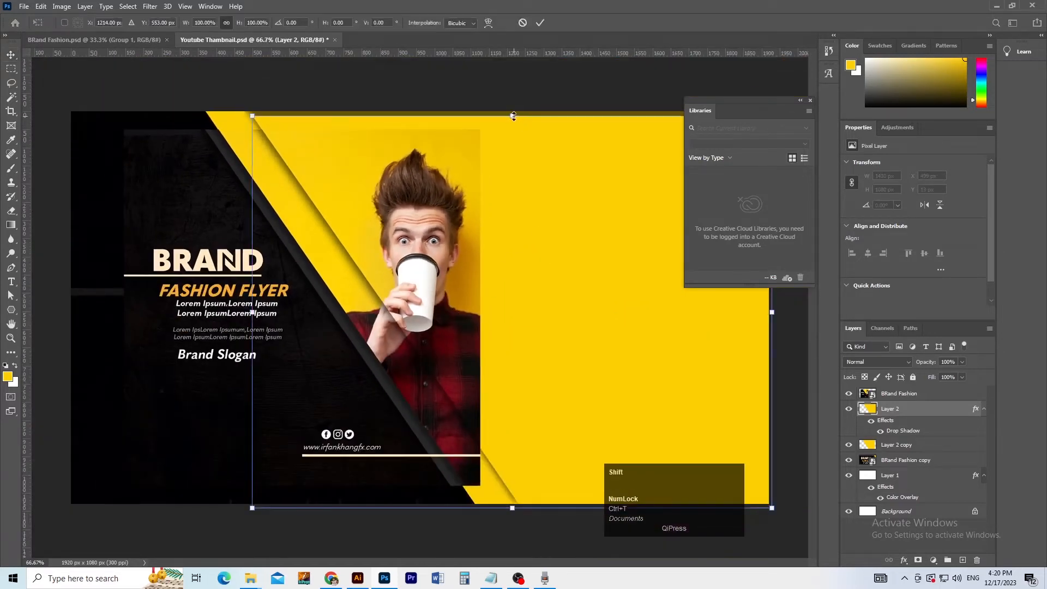
left_click_drag(512, 116, 512, 99)
left_click_drag(537, 164, 530, 164)
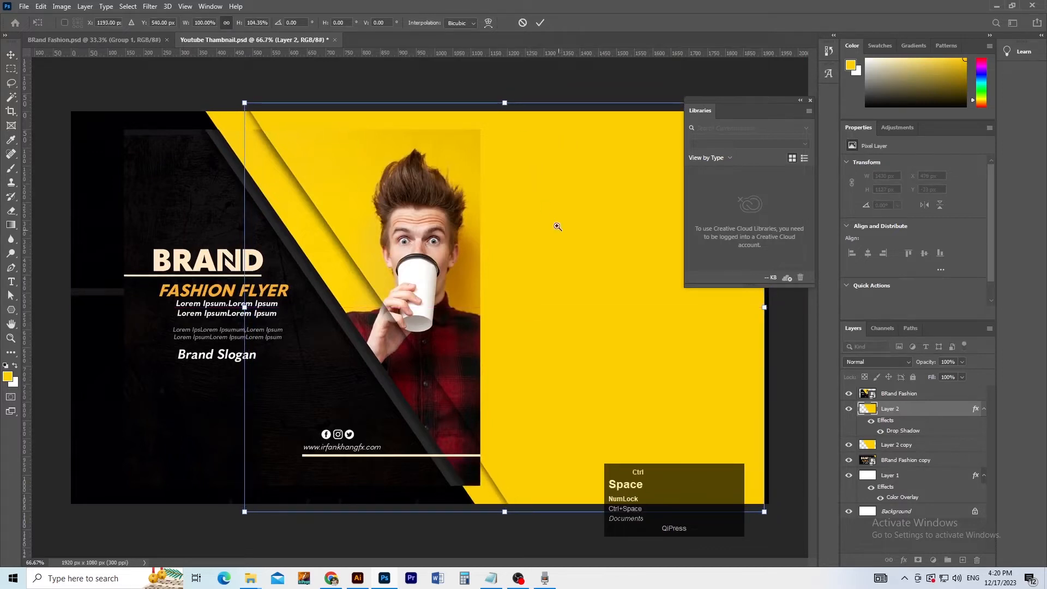
left_click(549, 219, "ctrl+alt")
key("ctrl")
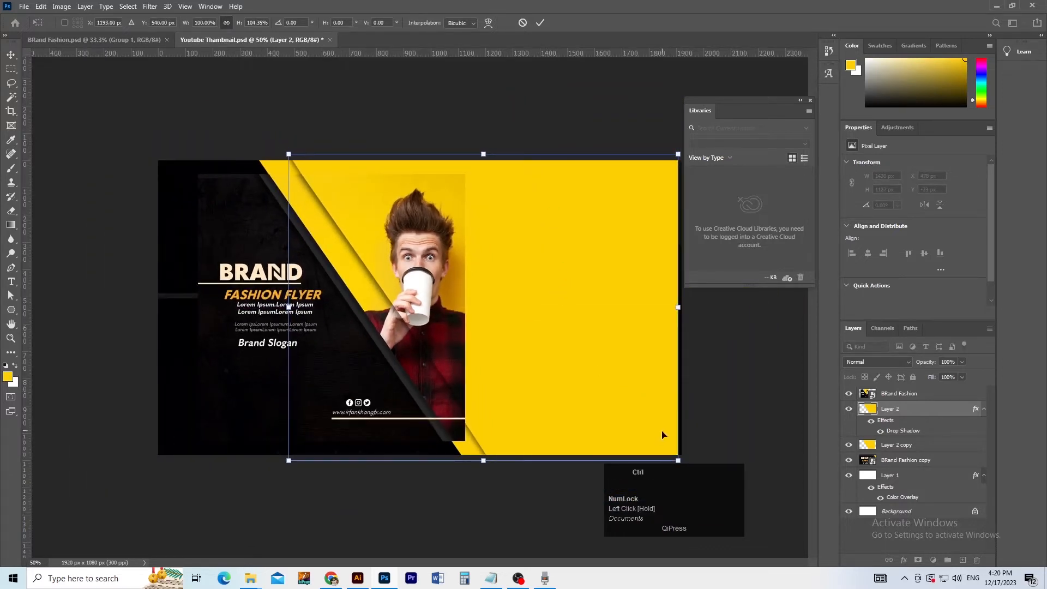
left_click_drag(676, 312, 691, 306)
left_click_drag(639, 338, 635, 339)
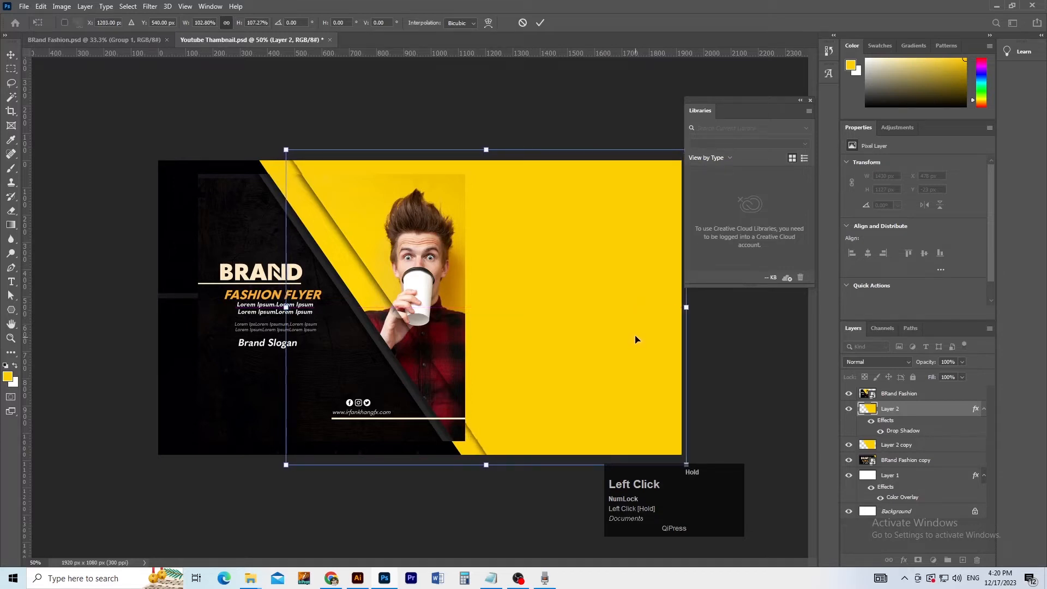
Step: Skew Layer 2 horizontally by about 2.16° by shifting its lower edge outward, and apply the transform
key("ctrl+space")
left_click_drag(317, 205, 427, 195)
left_click(486, 303, "ctrl+alt")
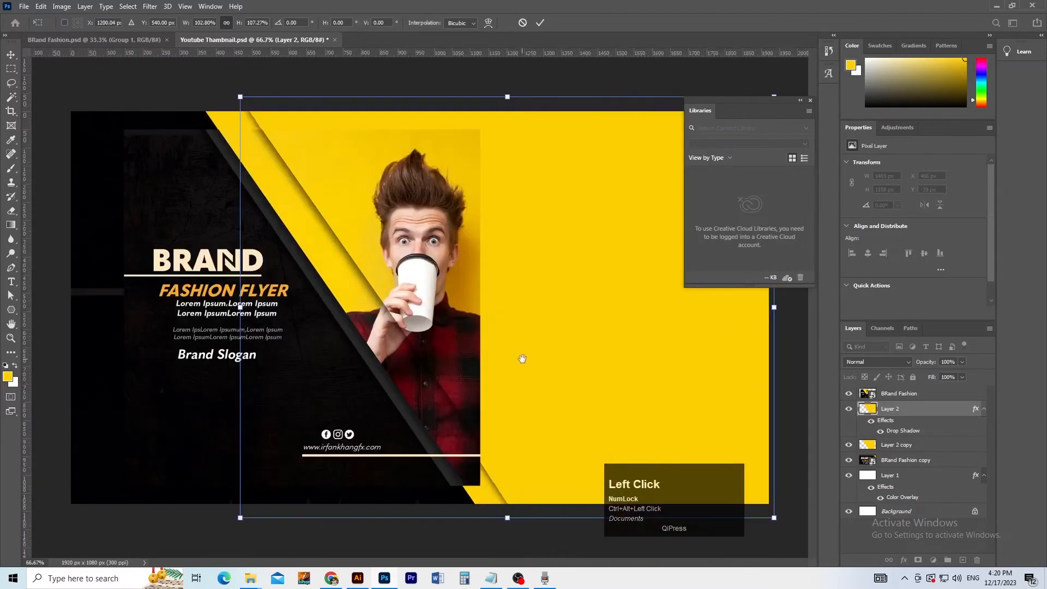
left_click(534, 458, "ctrl")
left_click(537, 455, "ctrl+alt")
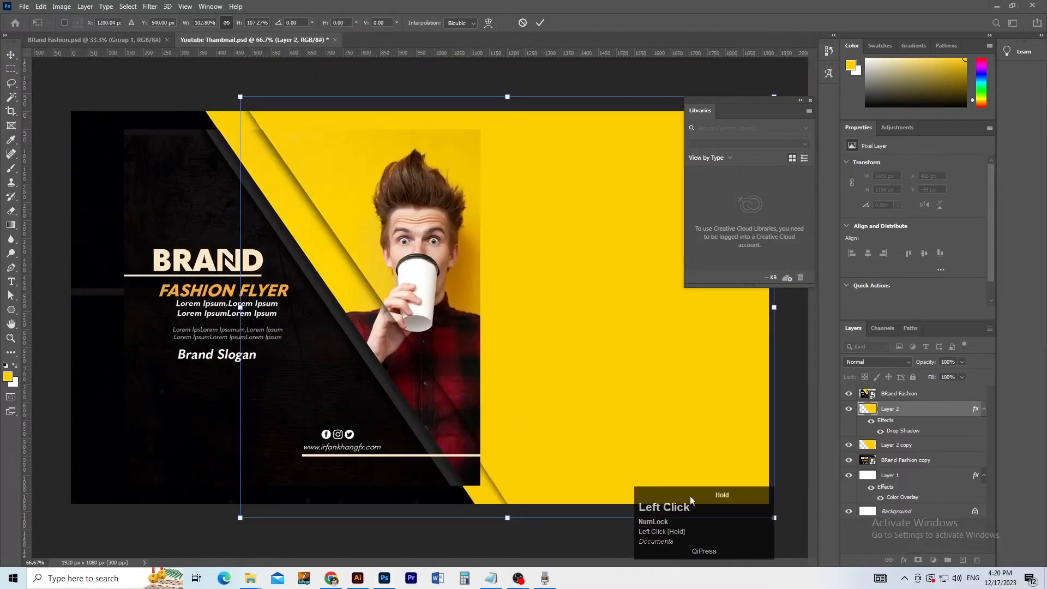
left_click_drag(507, 519, 524, 518)
key("Return")
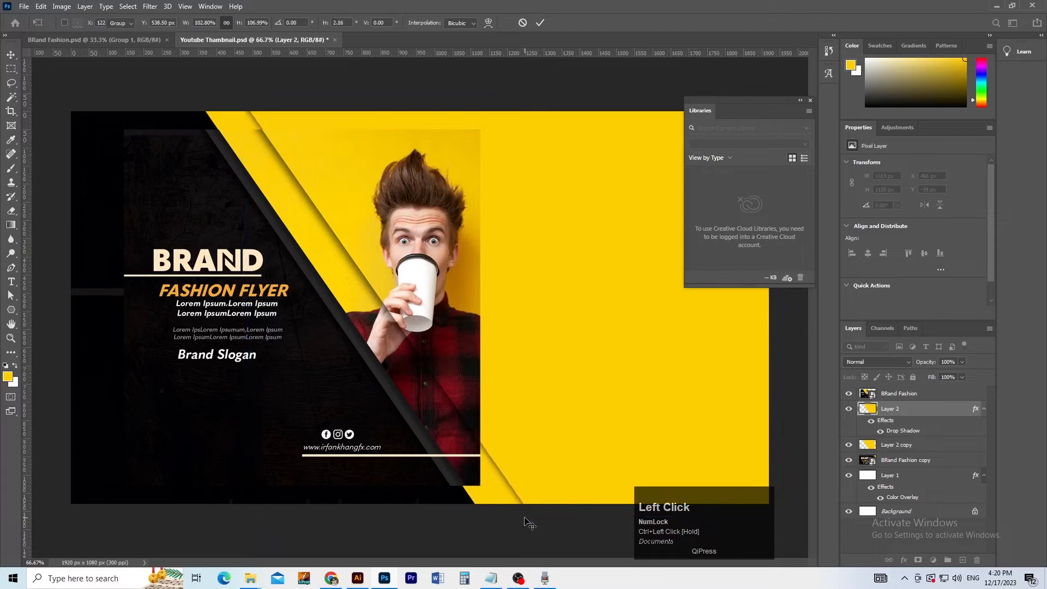
Step: Deselect all layers and save the Youtube Thumbnail document
left_click(535, 425, "ctrl+alt")
key("ctrl+space")
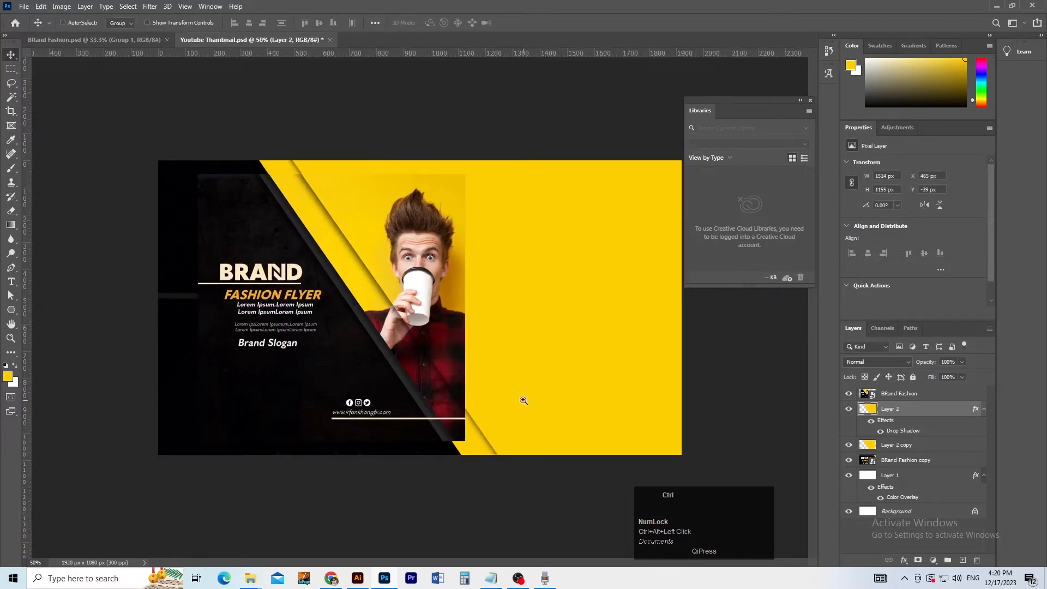
left_click(270, 395)
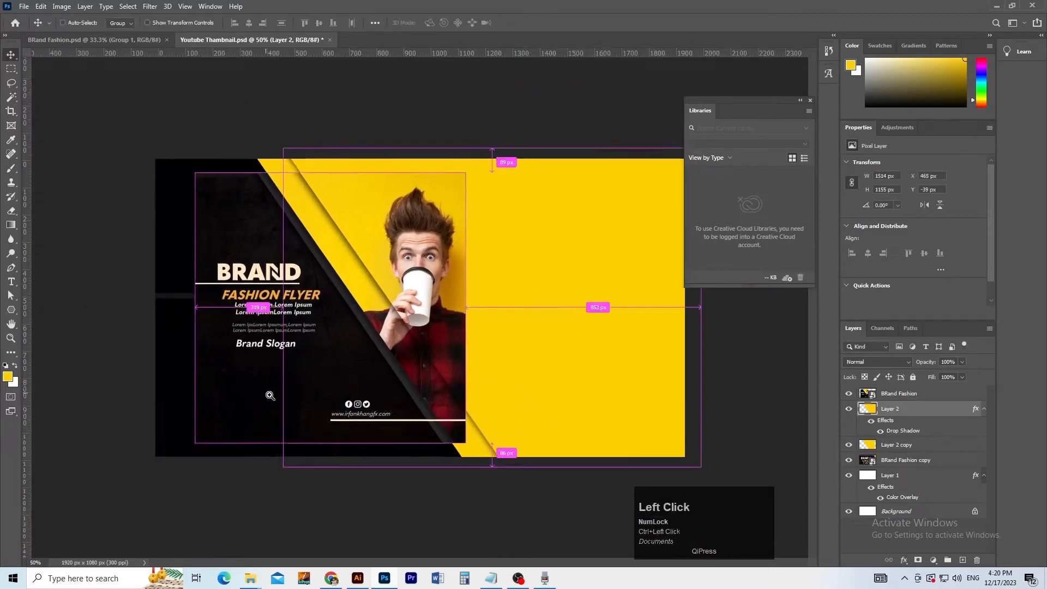
left_click(327, 412, "ctrl+alt")
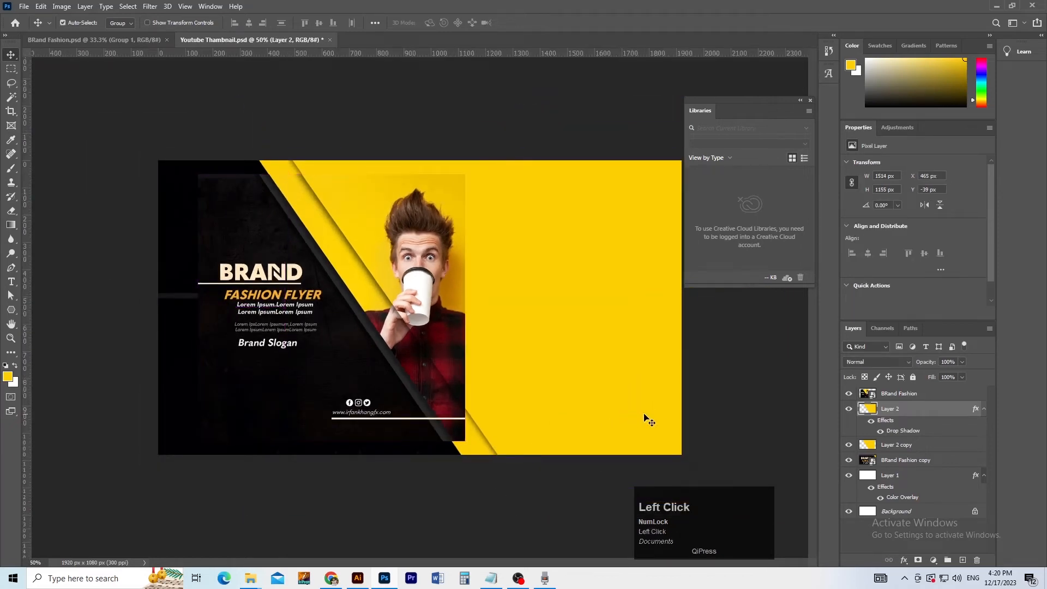
left_click(705, 413)
key("ctrl+s")
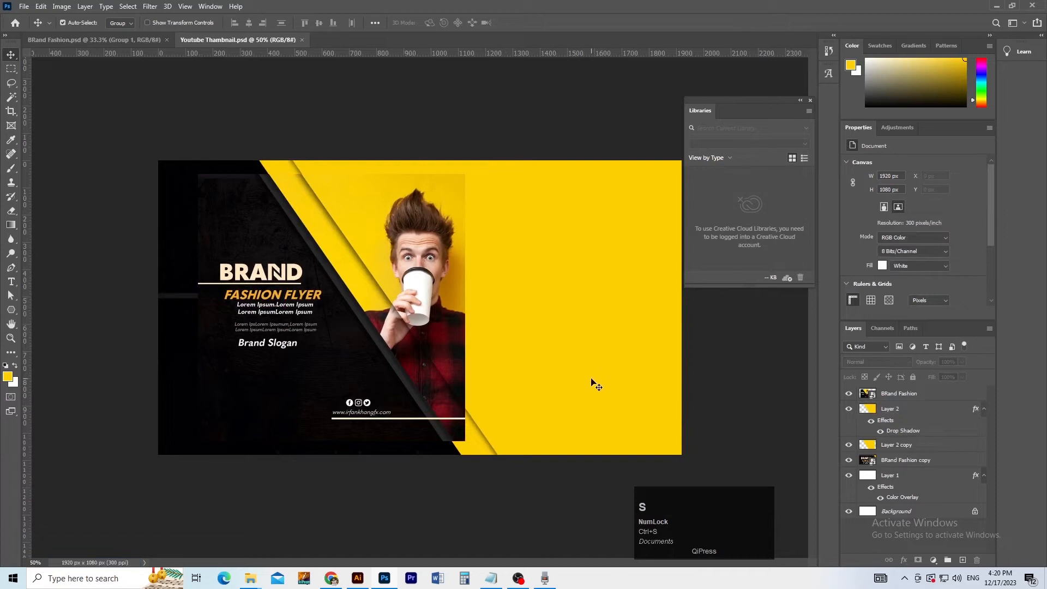
Step: Set auto-select to Layer in BRand Fashion.psd and copy its BRAND logo onto the yellow area of the Youtube Thumbnail document
left_click(566, 323)
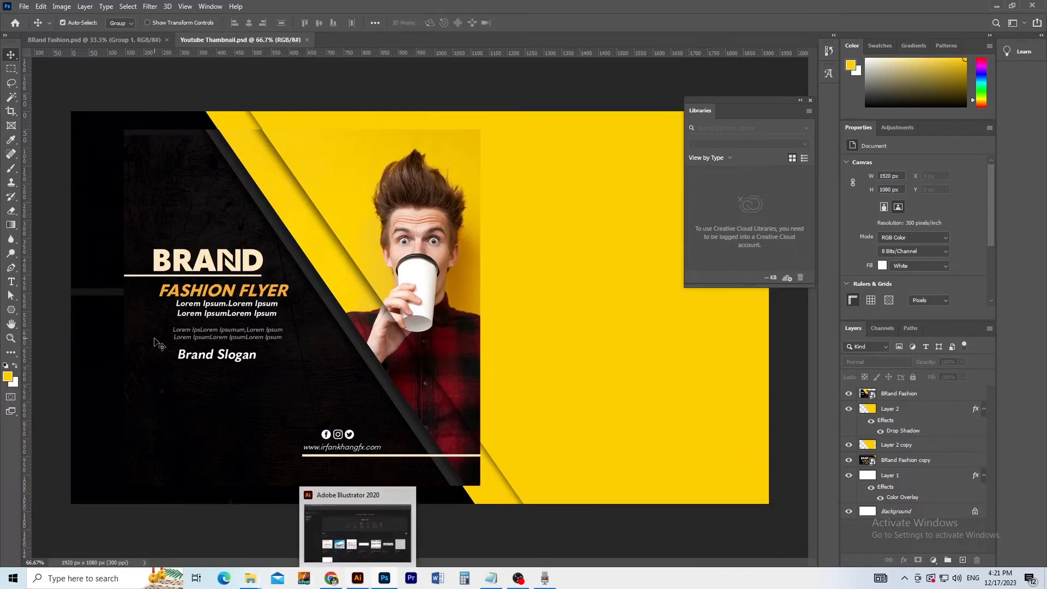
left_click(78, 41)
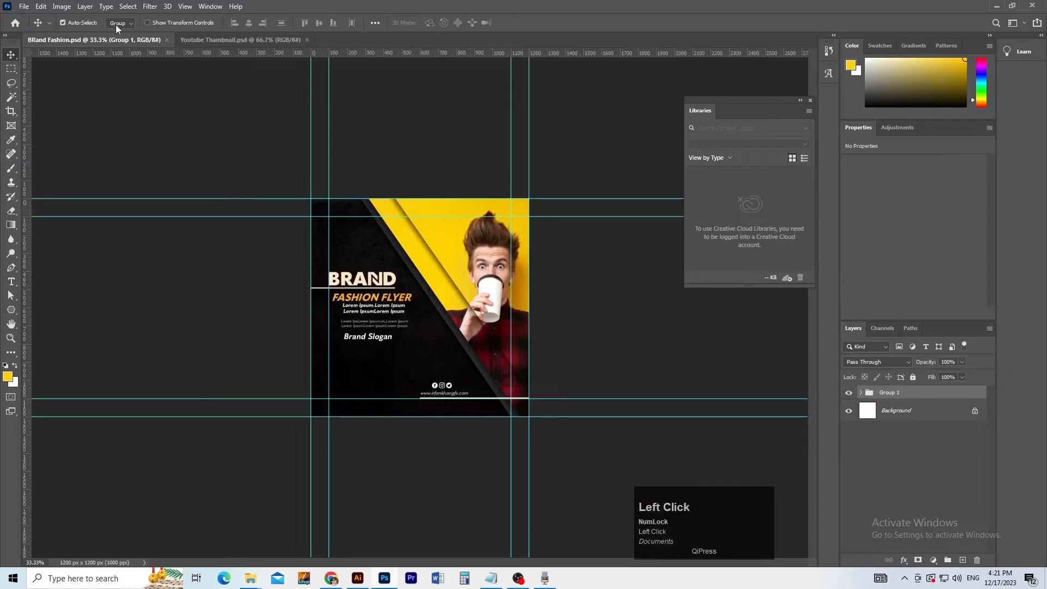
left_click(125, 41)
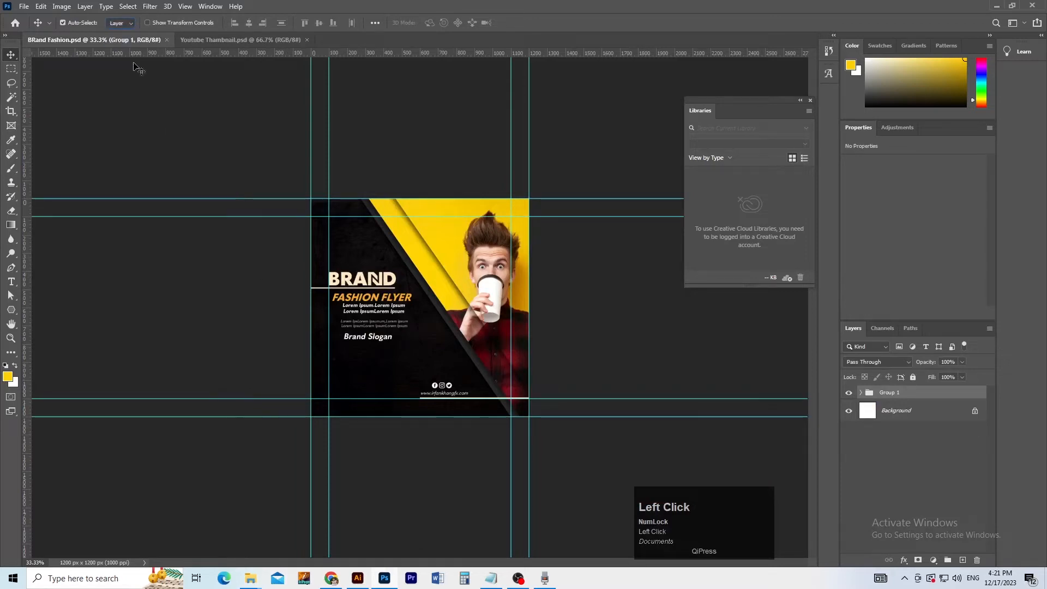
left_click(353, 282)
left_click_drag(354, 283, 287, 43)
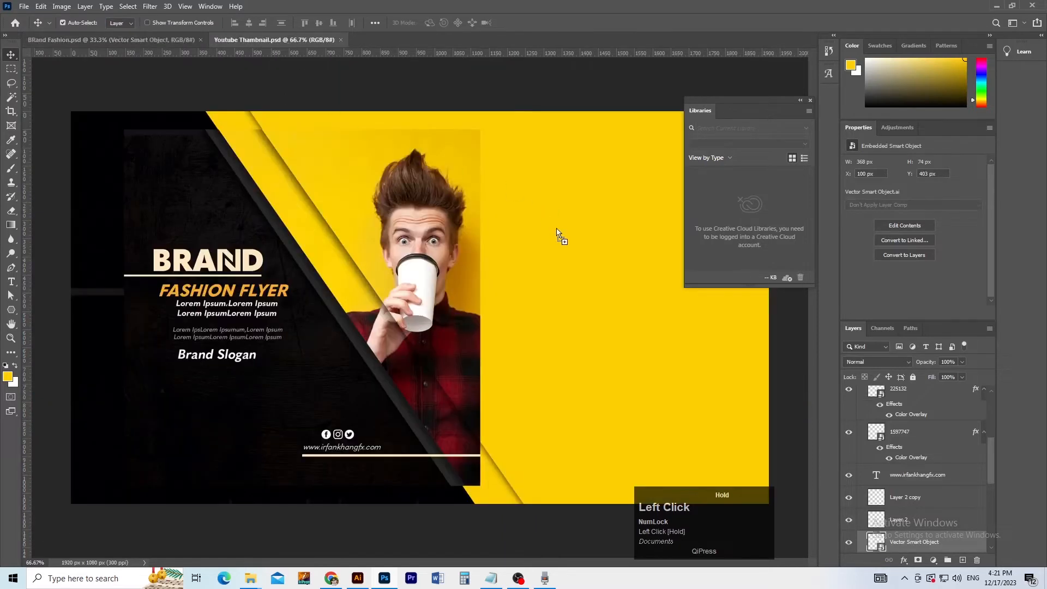
mouse_move(556, 233)
left_mouse_down()
mouse_move(559, 266)
mouse_move(566, 239)
left_mouse_up()
Step: Enlarge the BRAND logo to about 648 × 130 px and place it at X 1173 px, Y 291 px
left_click(565, 252, "ctrl+alt")
key("ctrl+t")
key("Return")
left_click(570, 266, "ctrl")
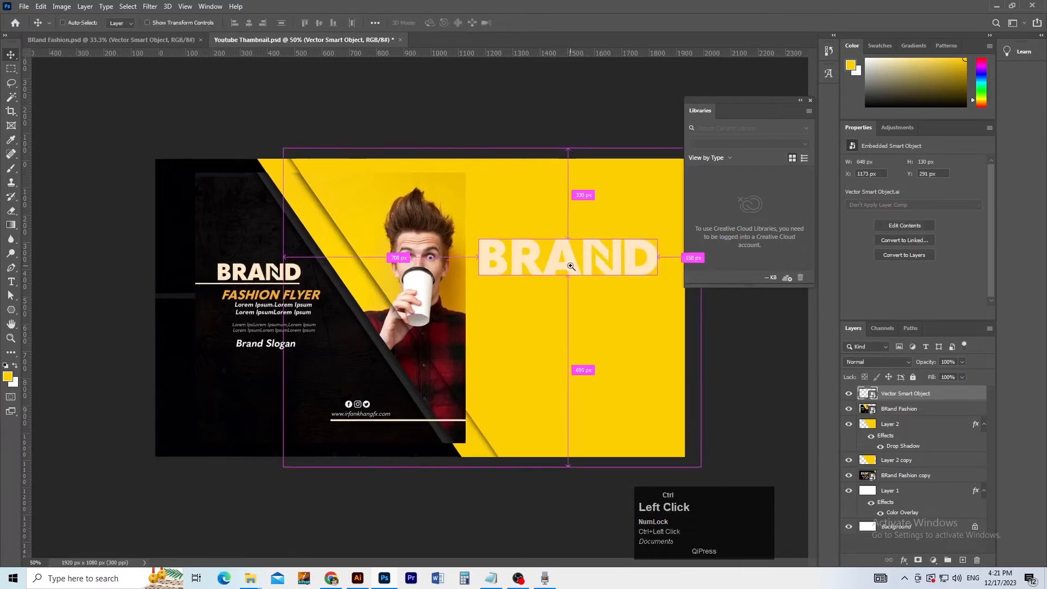
Step: Move the BRAND logo to X 1222 px, Y 287 px and close the Libraries panel covering the canvas
left_click_drag(554, 258, 566, 258)
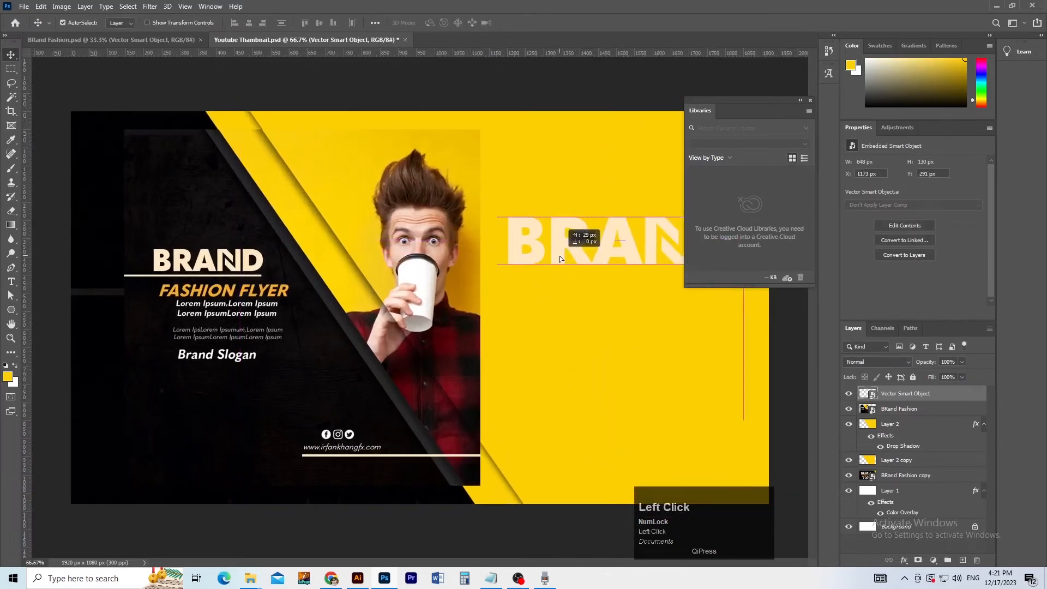
left_click(810, 100)
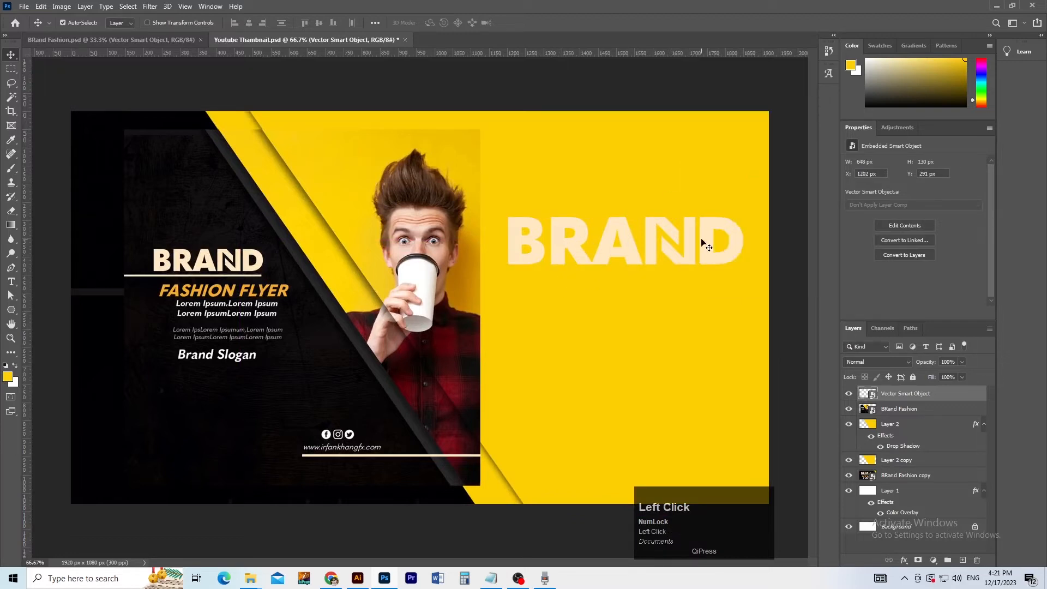
left_click_drag(662, 250, 669, 247)
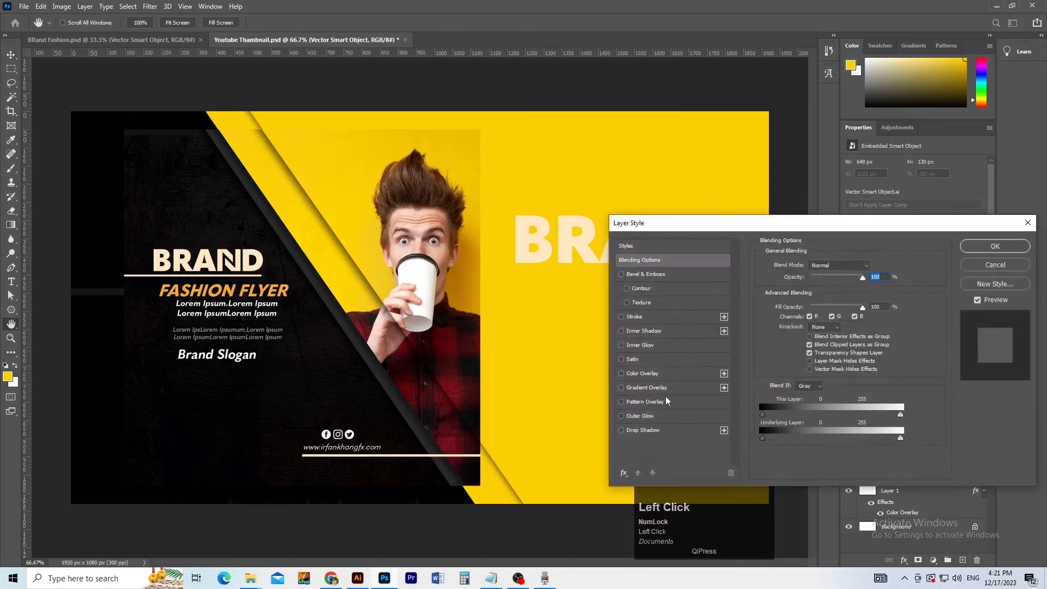
Step: Apply a black Color Overlay at 100% opacity to the BRAND logo and raise it to Y 275 px
left_click(668, 375)
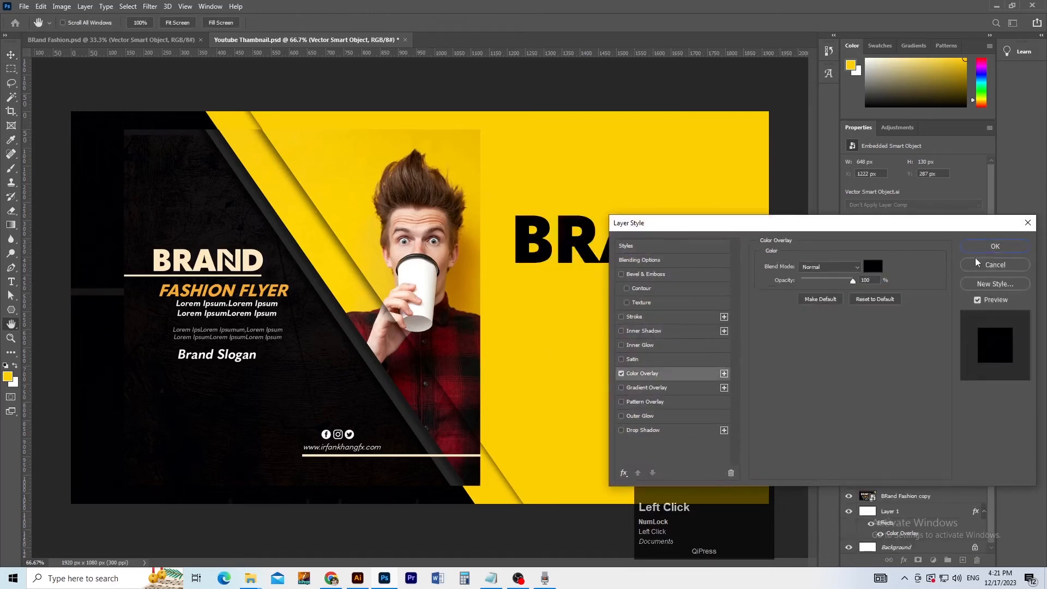
left_click(993, 246)
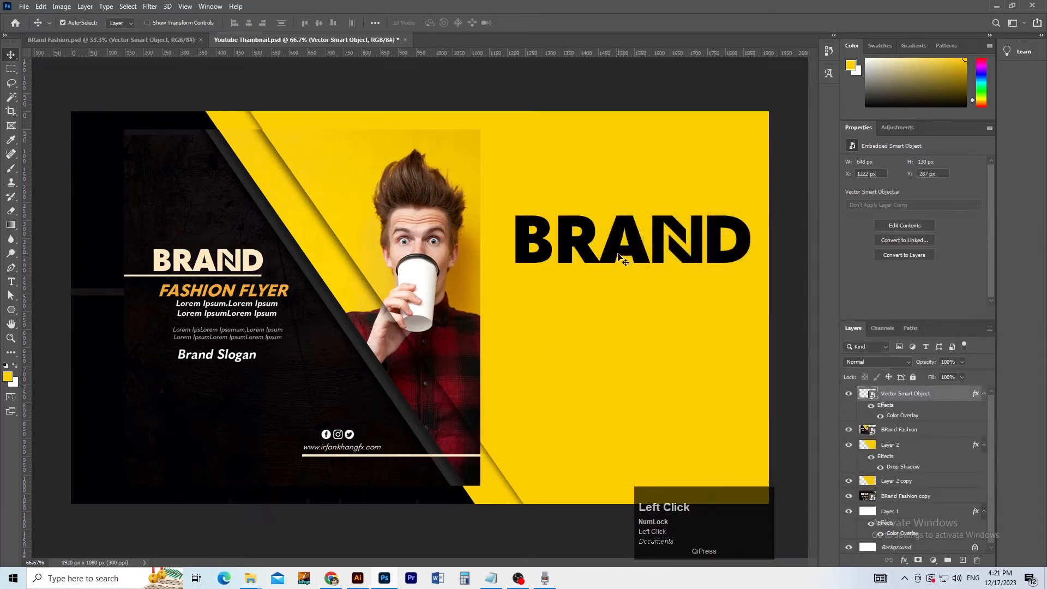
left_click_drag(620, 256, 620, 252)
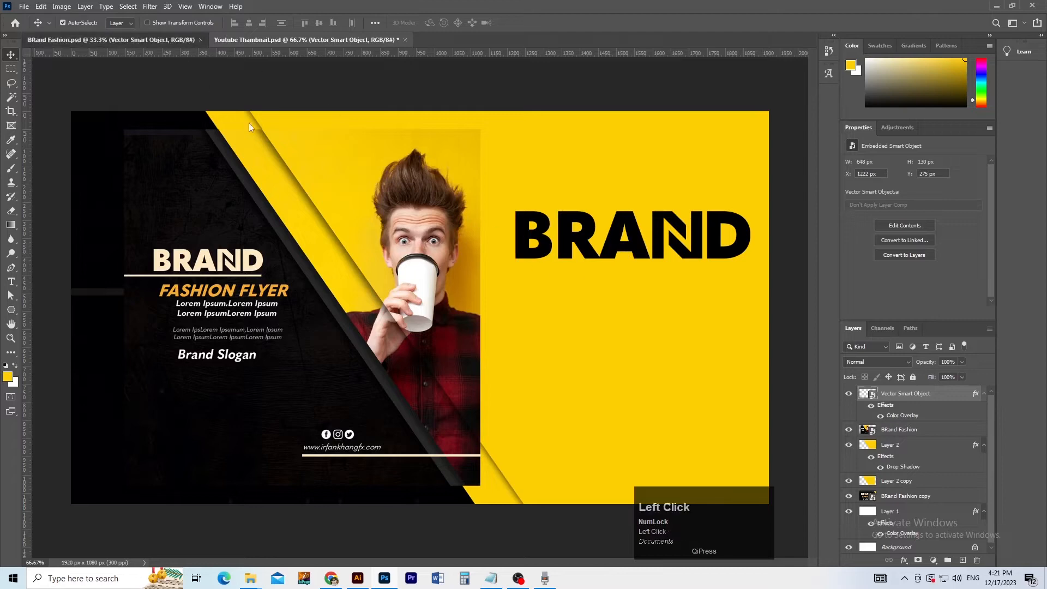
Step: Copy the thin line under the BRAND title in BRand Fashion.psd into the Youtube Thumbnail document, below its black BRAND logo
left_click(178, 40)
left_click(332, 293)
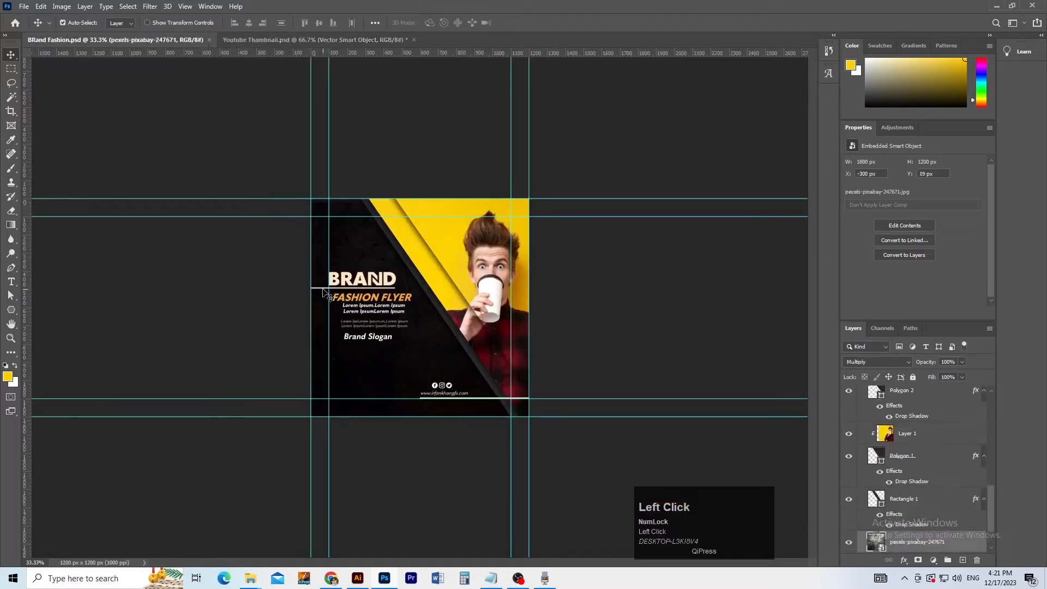
key("ctrl+space")
left_click(331, 289)
left_click(330, 289, "ctrl")
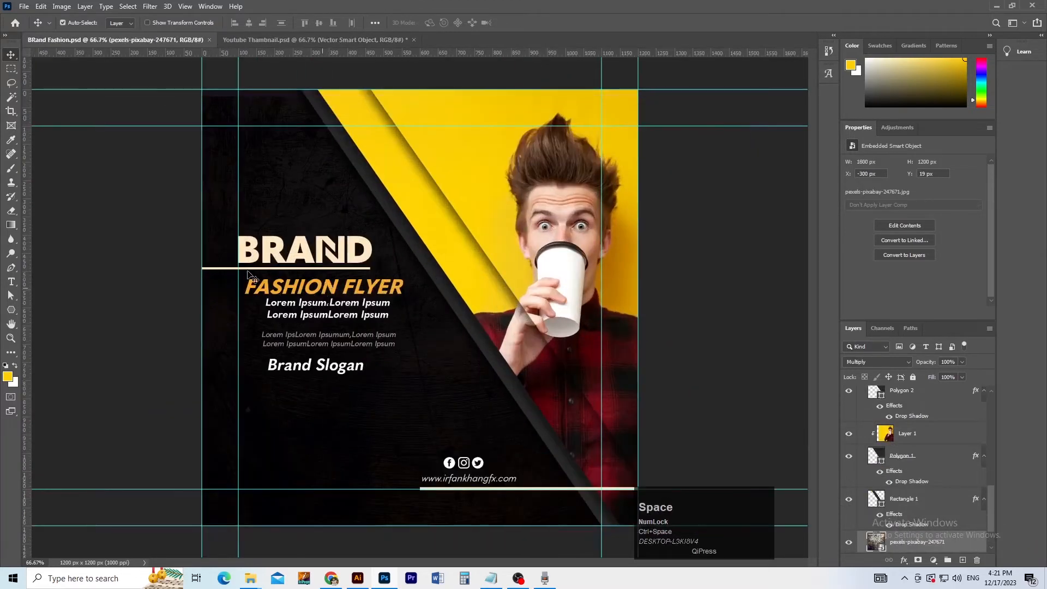
left_click(249, 273)
left_click_drag(249, 273, 267, 53)
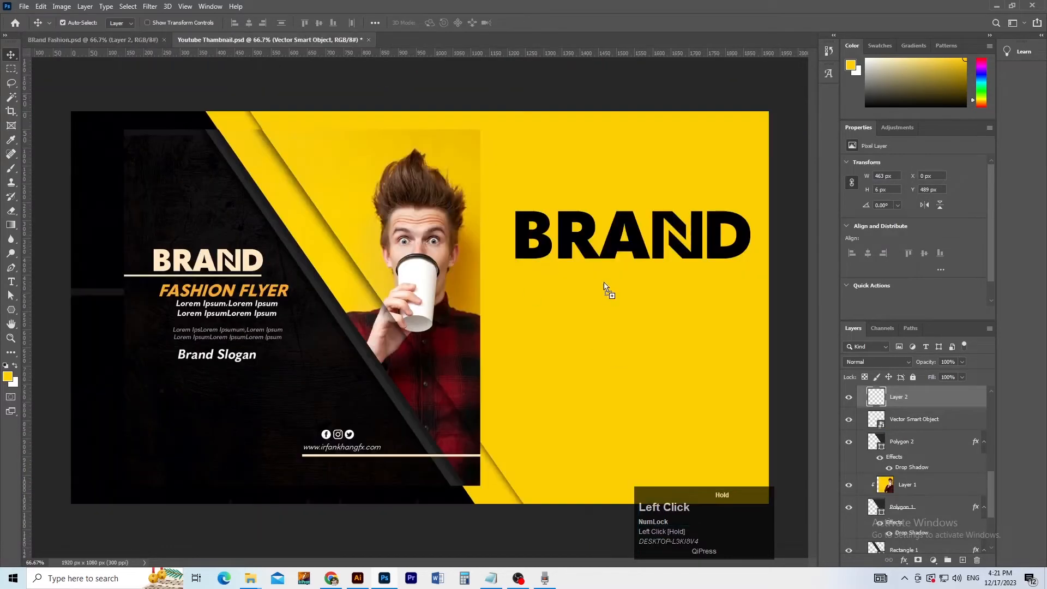
left_click_drag(602, 271, 612, 276)
Step: Stretch the copied line to 720 px wide, place it at X 1224 px, Y 416 px under the BRAND logo, and save the document
key("ctrl+t")
left_click_drag(686, 268, 778, 267)
double_click(772, 266)
key("Up")
key("Up")
key("Up")
key("Up")
key("Up")
key("Up")
key("Up")
key("Up")
key("Up")
key("Up")
key("Up")
key("Up")
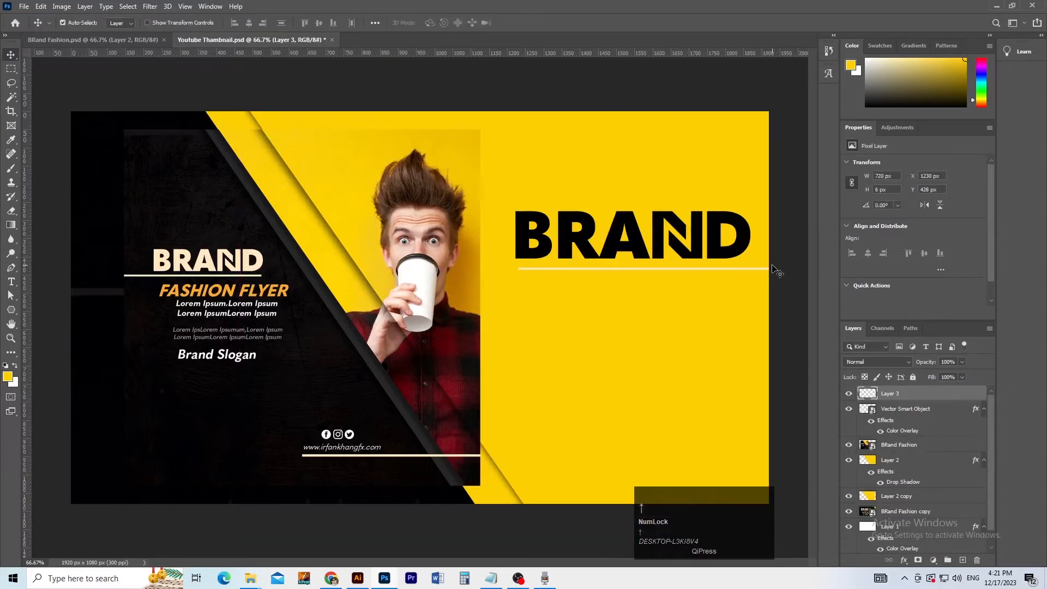
key("Up")
key("Up")
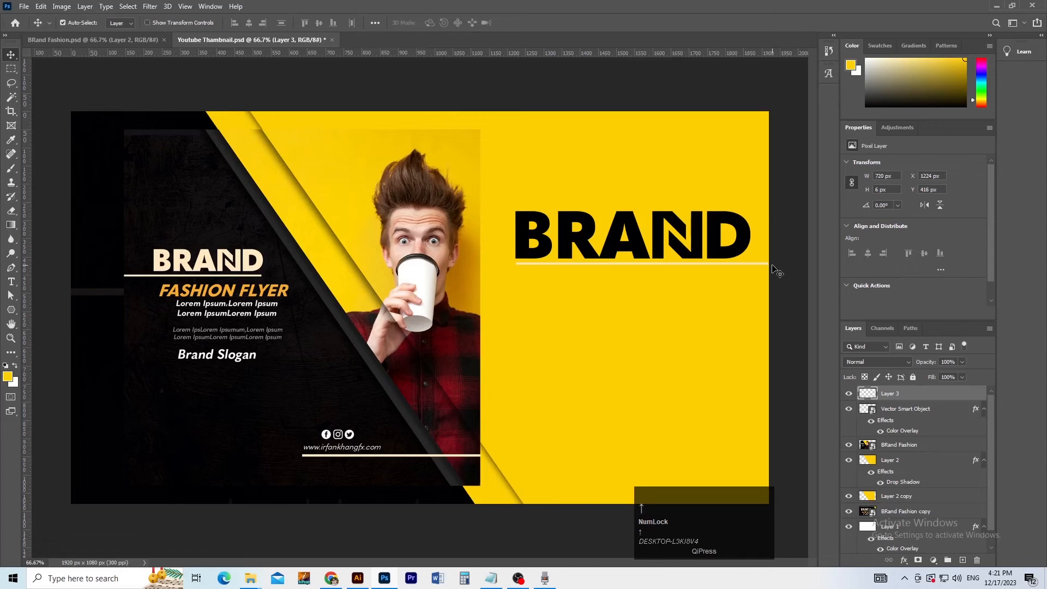
key("ctrl+s")
Step: Add a text layer reading "Insta Gram Post" on the yellow area below the line
left_click(692, 264, "ctrl+alt")
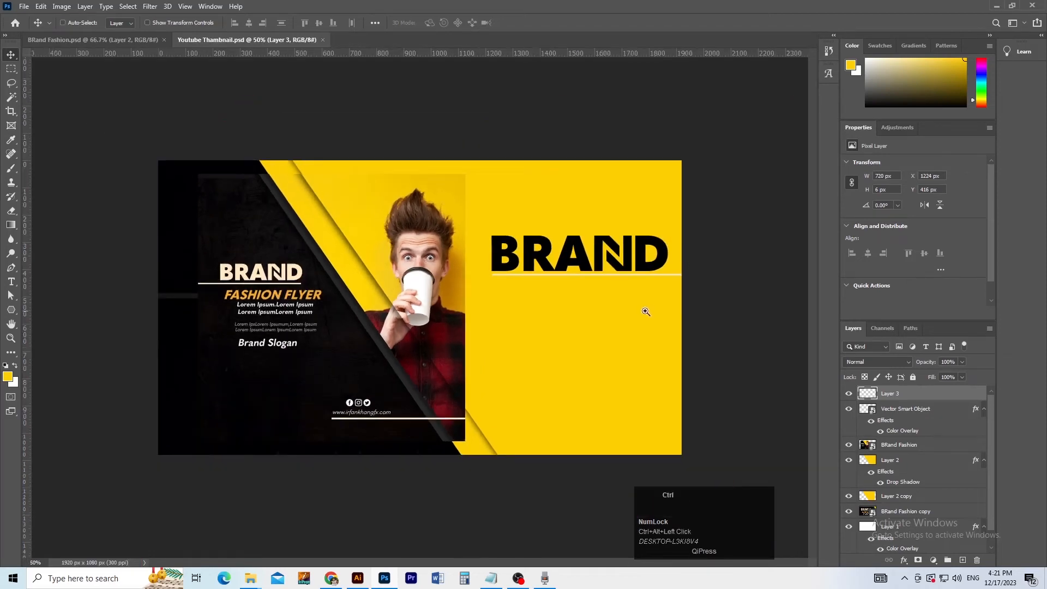
left_click(641, 309, "ctrl")
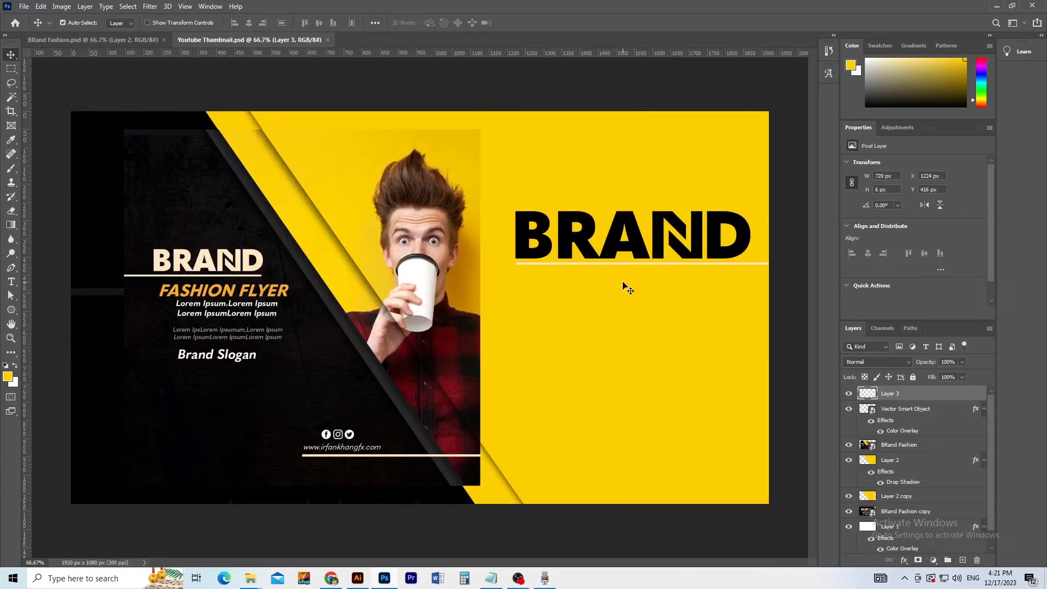
key("t")
left_click(531, 300)
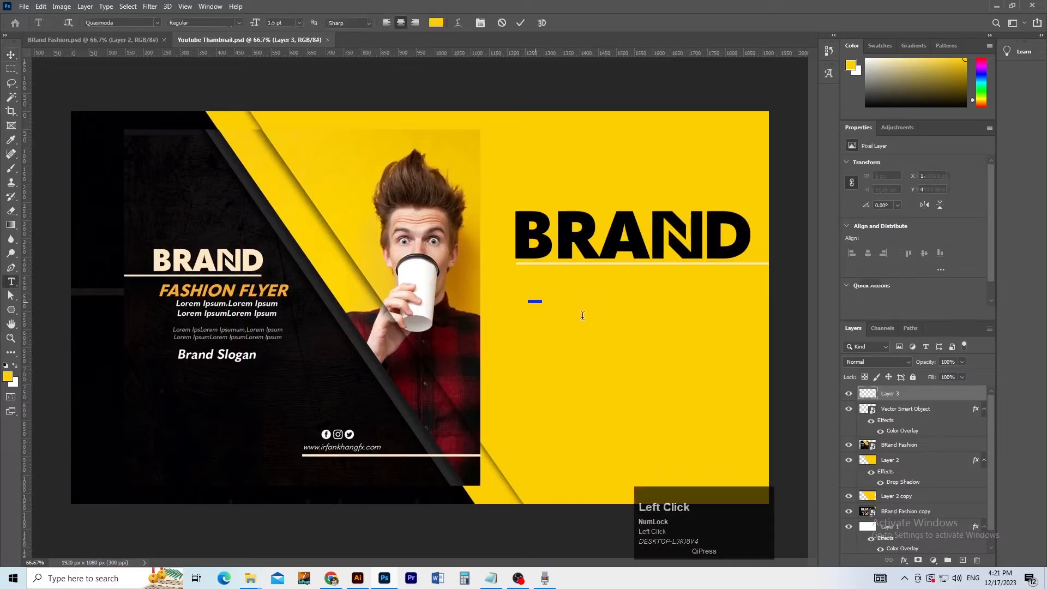
type("IN")
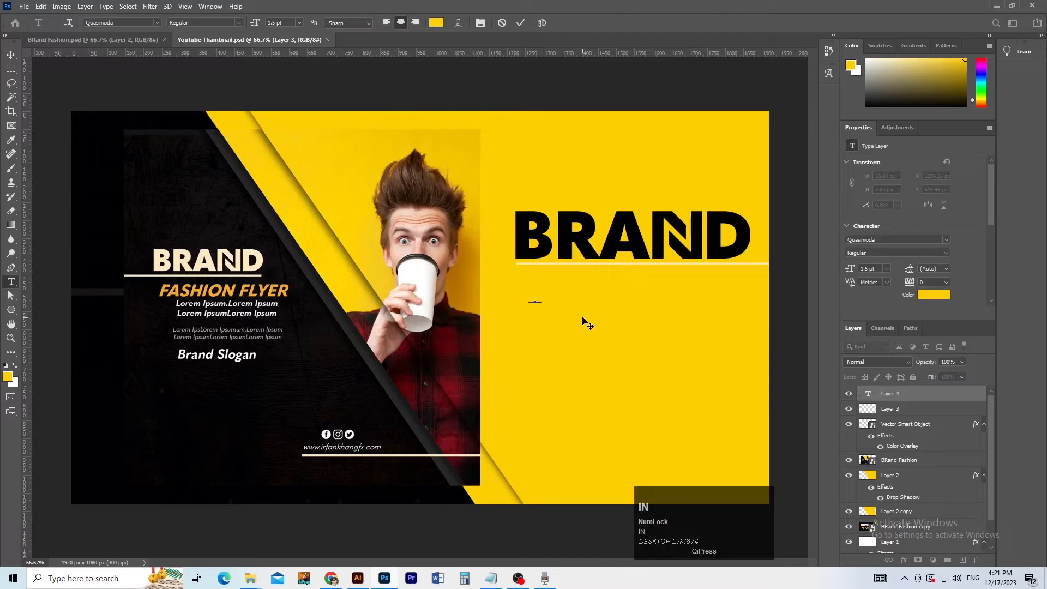
key("ctrl")
type("Insta Gram Pos")
left_click(15, 49)
key("ctrl+t")
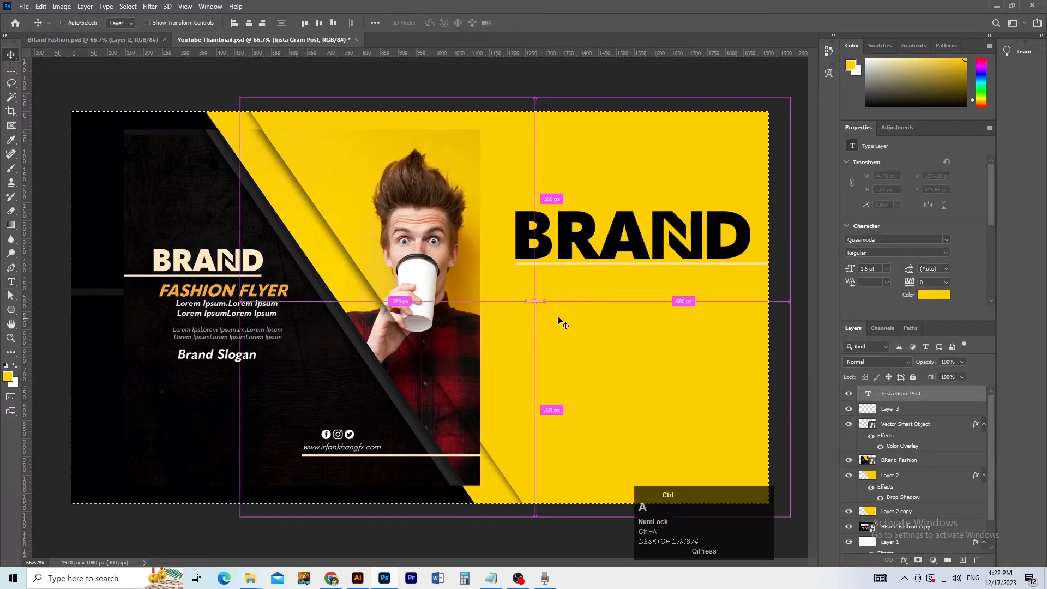
key("ctrl+d")
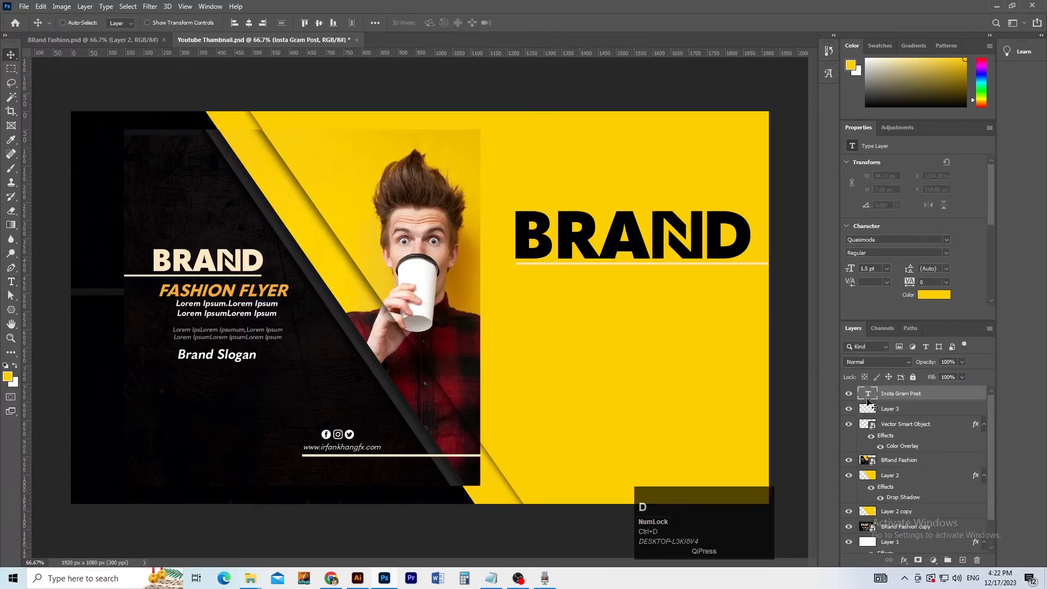
Step: Set the Insta Gram Post text size to 29 pt and its colour to near-black 010102, sampled from the dark background
left_click(876, 268)
scroll(876, 268, "up", 1)
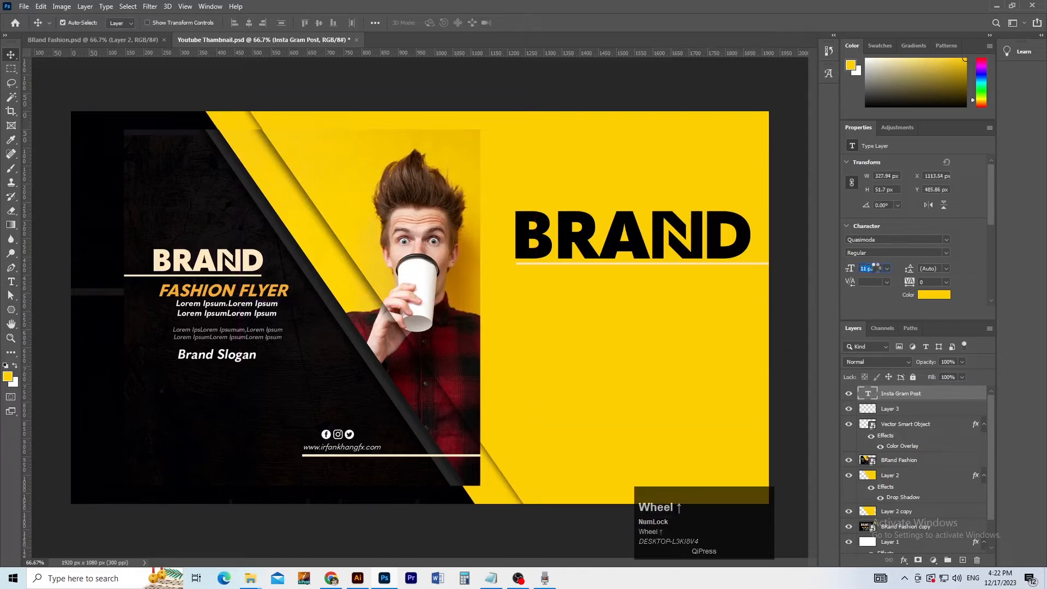
left_click(935, 295)
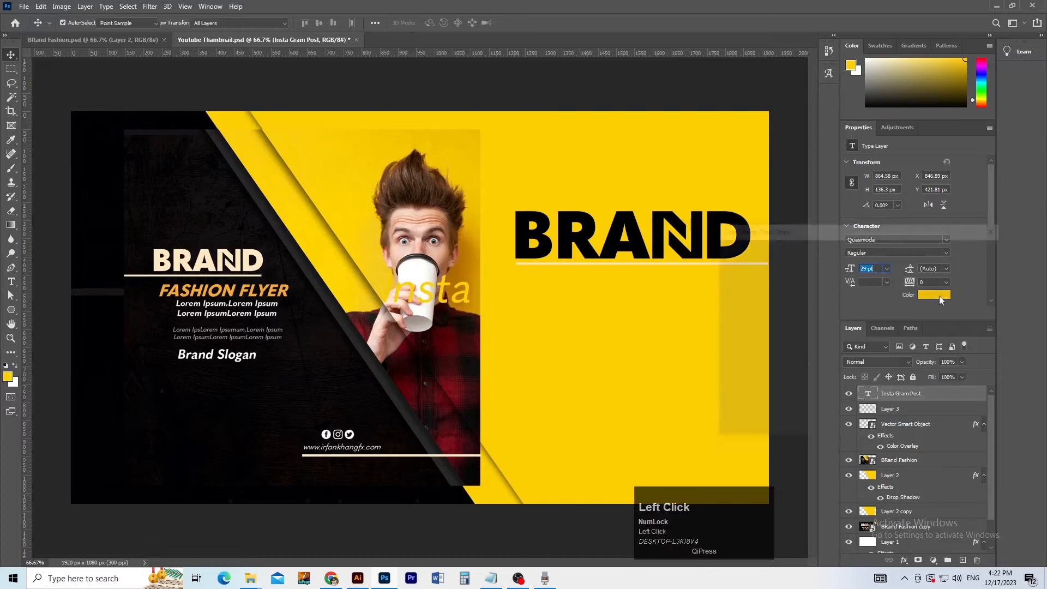
left_click(217, 288)
left_click(99, 246)
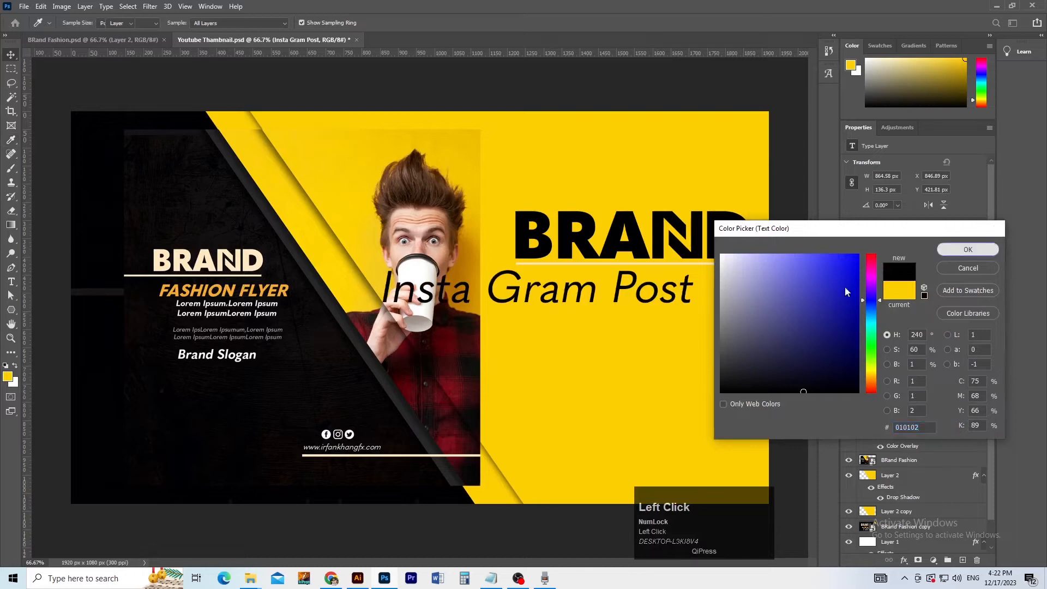
left_click(948, 251)
Step: Scale the Insta Gram Post text to about 573 × 90 px and position it under the line below BRAND
left_click_drag(515, 302, 433, 308)
key("ctrl+t")
key("Return")
left_click(621, 297, "ctrl")
left_click(620, 298, "ctrl")
key("ctrl+t")
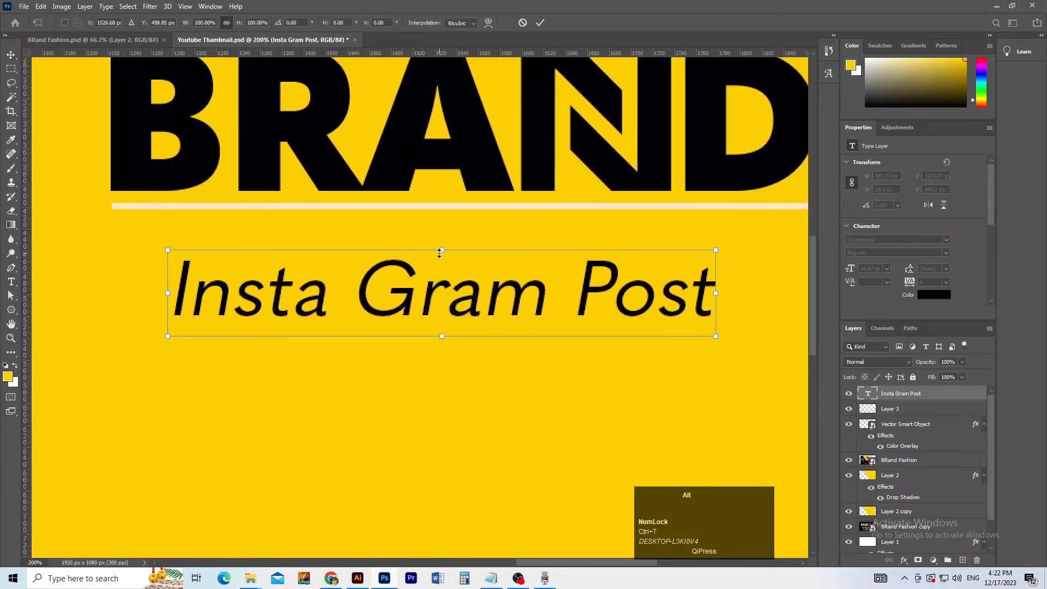
left_click_drag(440, 253, 441, 247)
key("Return")
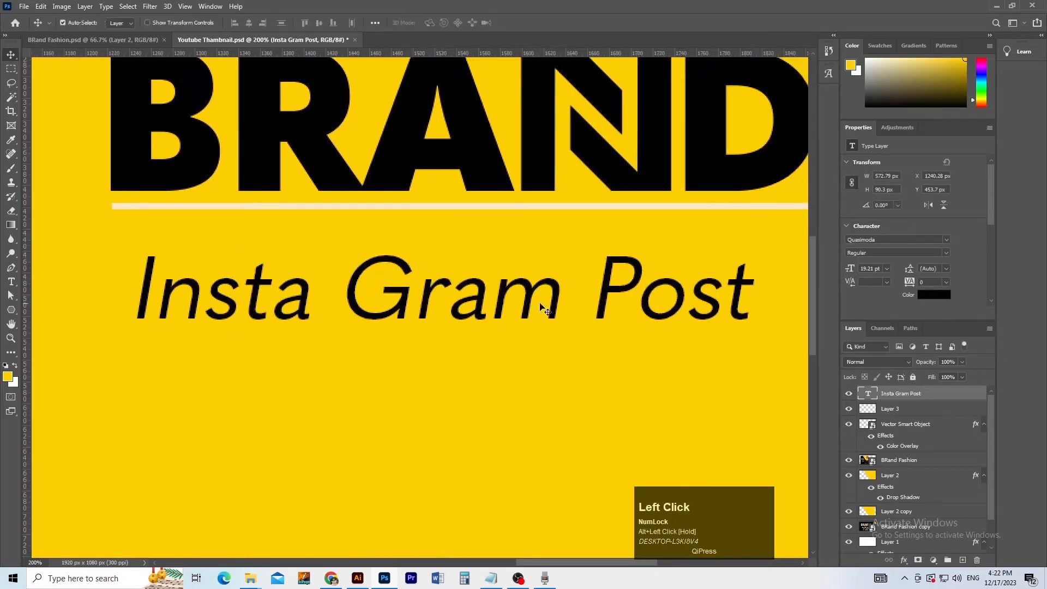
Step: Set the Insta Gram Post text to Quasimoda ExtraBold and move it closer to the line, starting flush with the BRAND logo
left_click(946, 239)
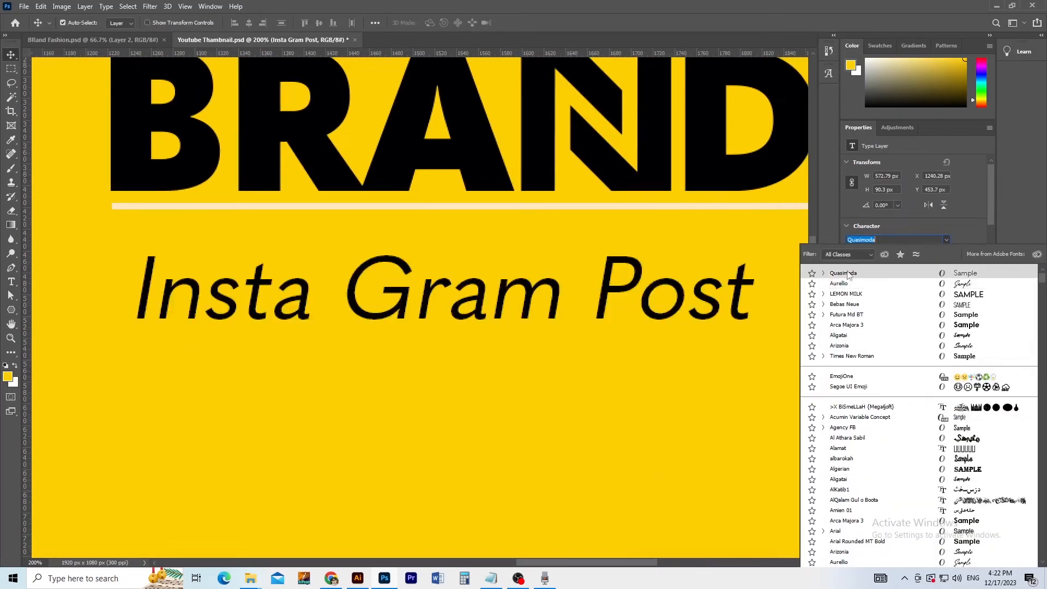
left_click(823, 274)
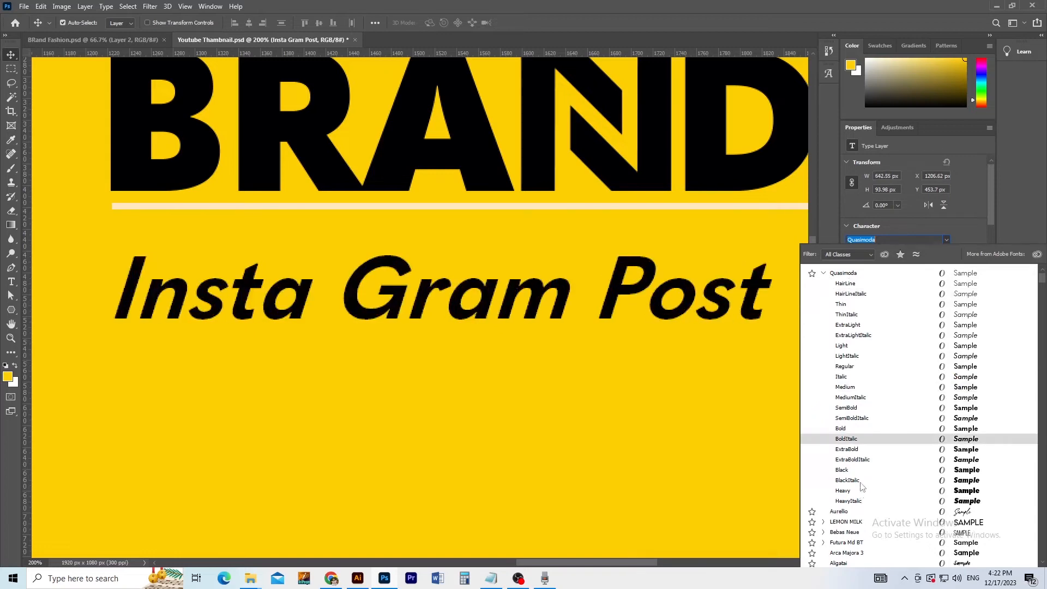
left_click(853, 452)
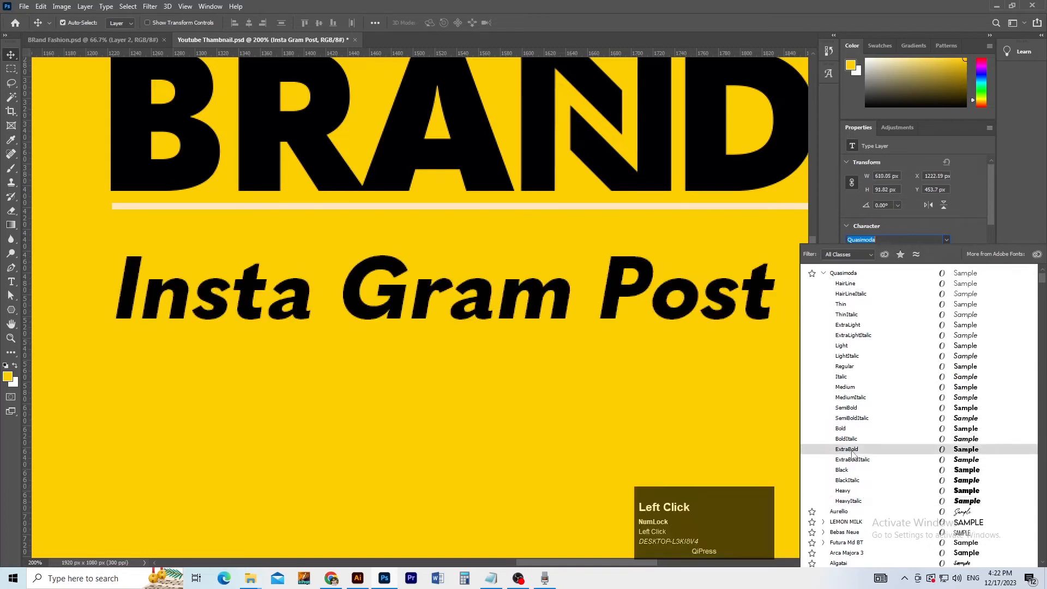
left_click(589, 413, "ctrl+alt")
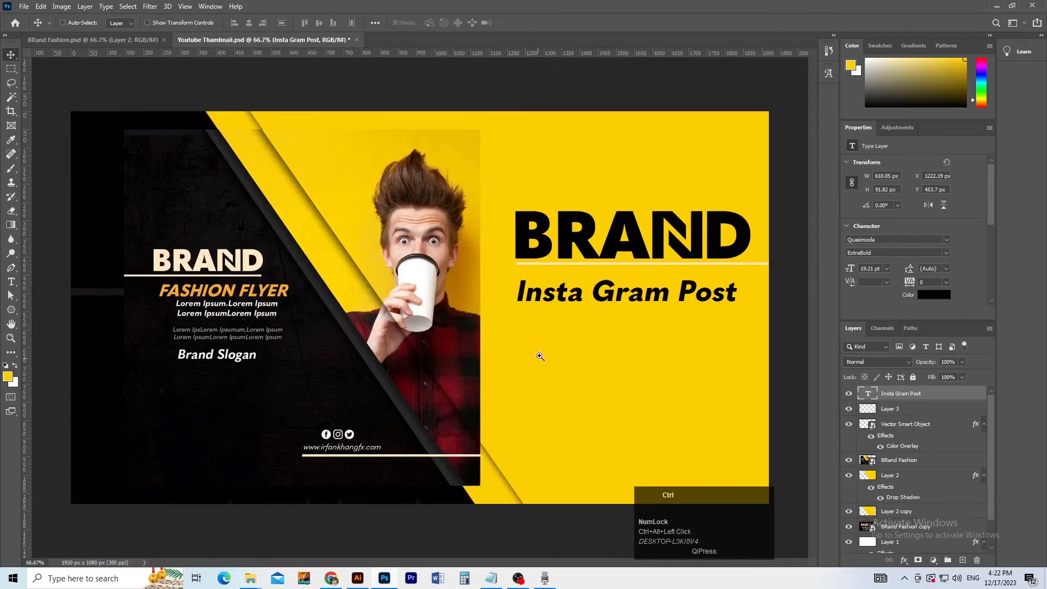
left_click(538, 354, "ctrl")
left_click_drag(602, 350, 413, 353)
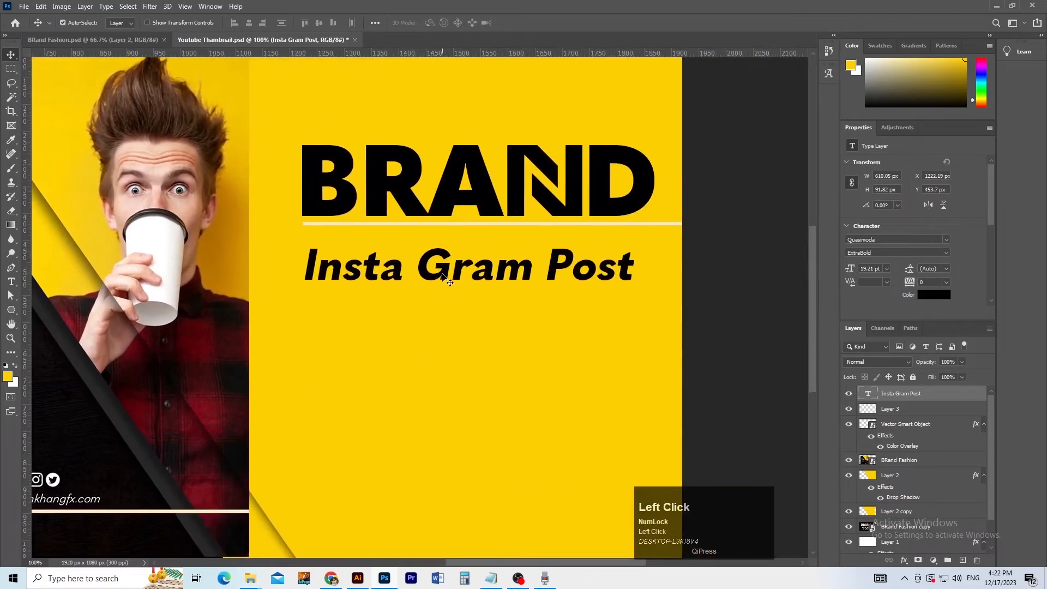
left_click_drag(443, 277, 437, 267)
Step: Add a second line reading "Design" to the Insta Gram Post text
key("t")
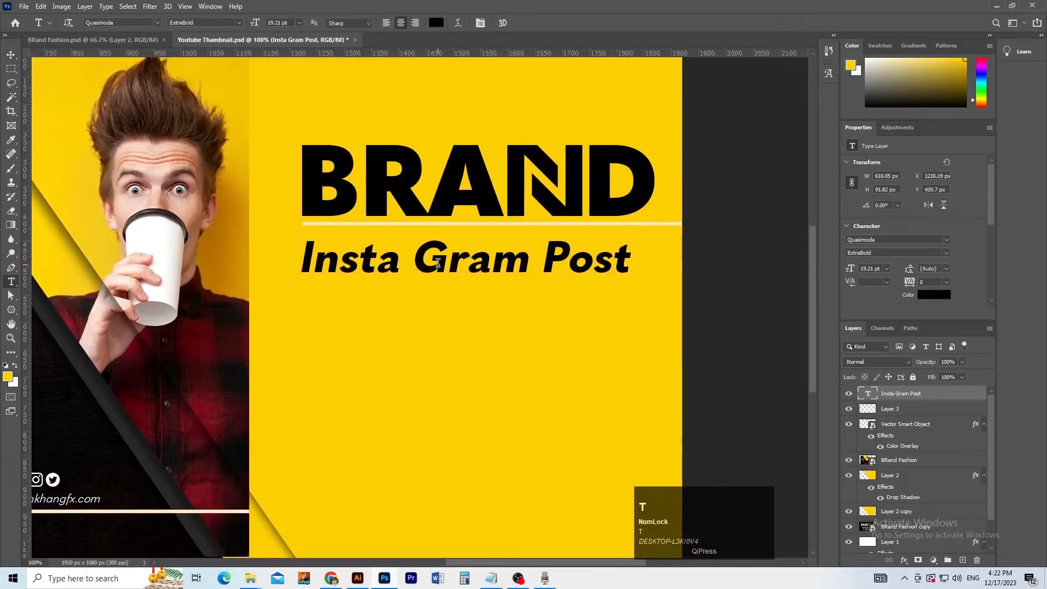
left_click(438, 263)
key("End")
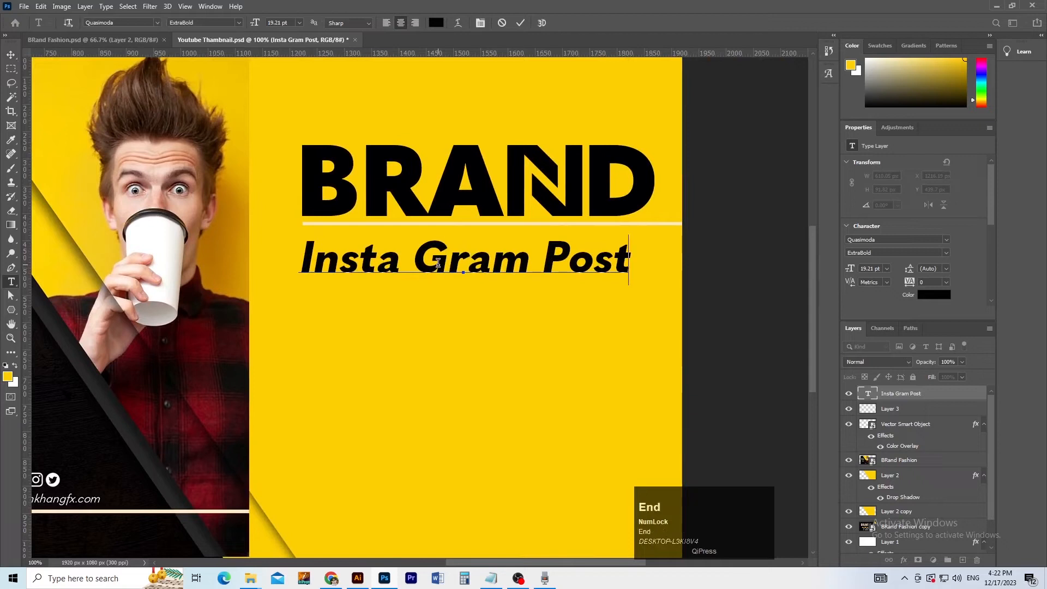
key("shift")
key("End")
key("Return")
type("Des")
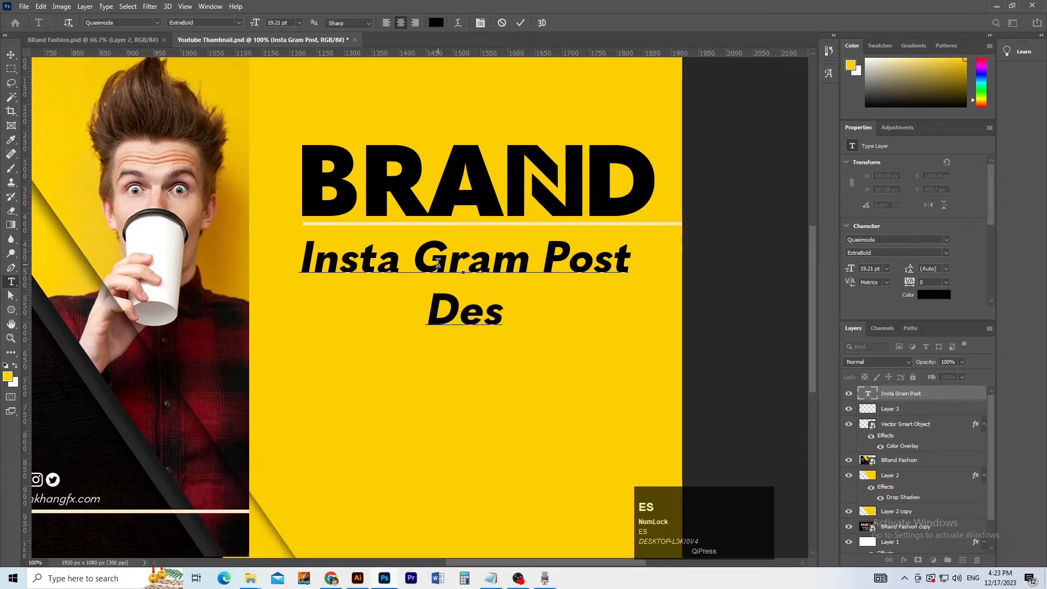
type("ign")
key("Return")
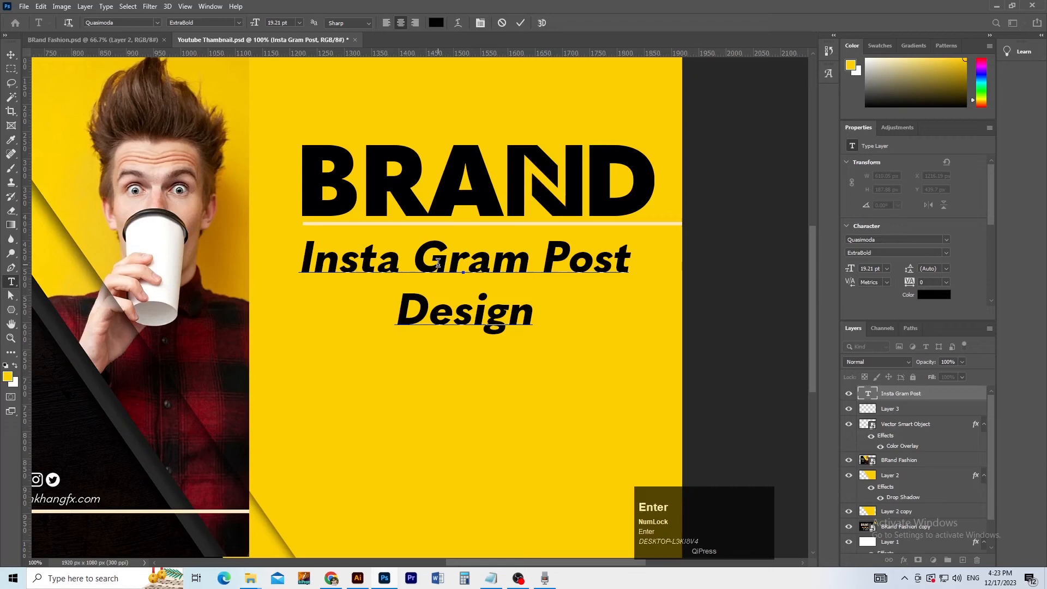
type("Ad")
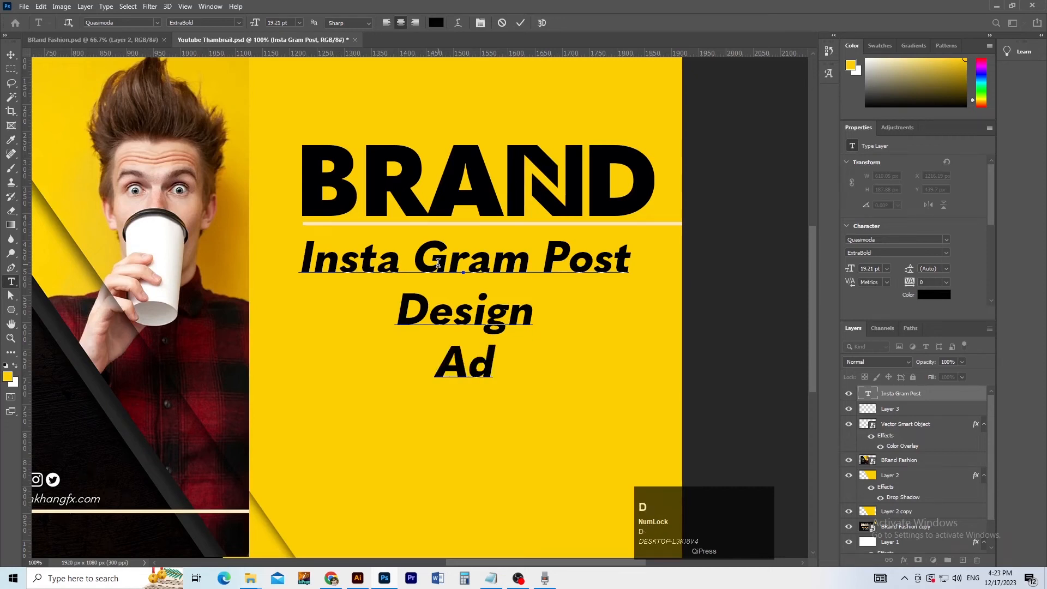
type("obe")
key("BackSpace")
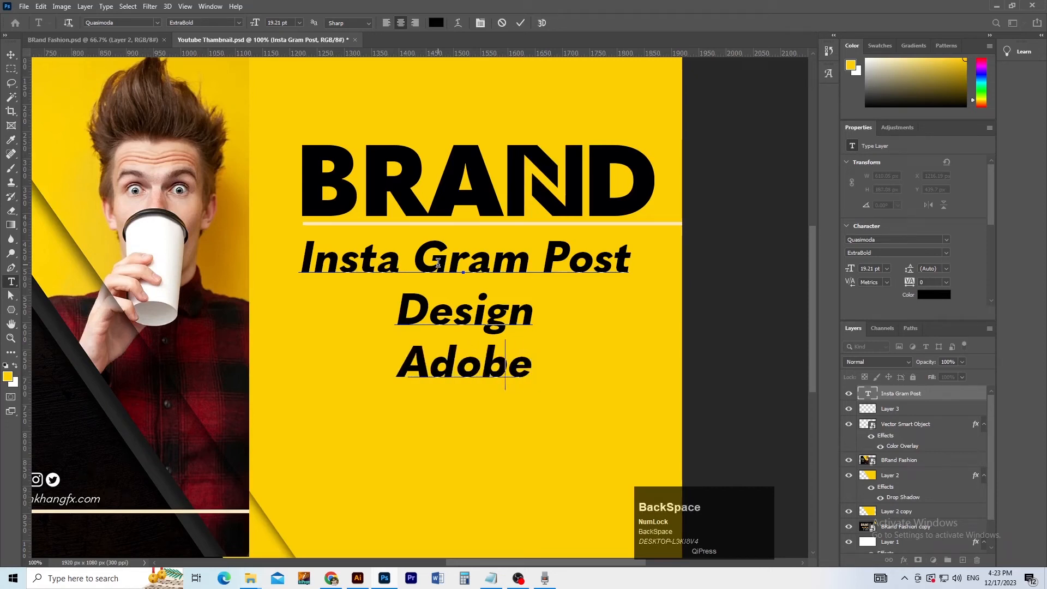
key("BackSpace")
key("BackSpace")
key("BackSpace")
key("BackSpace")
key("BackSpace")
Step: Complete the caption so its second line reads "Design in" and a third line reads "Photoshop", with all lines centred
type("in")
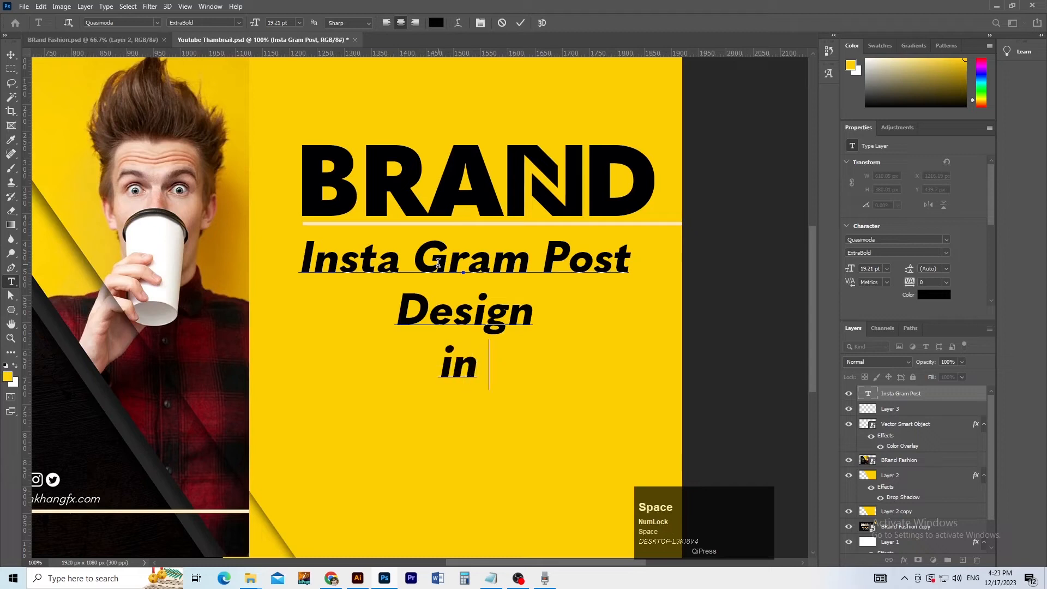
key("BackSpace")
key("BackSpace")
key("BackSpace")
key("BackSpace")
type("in")
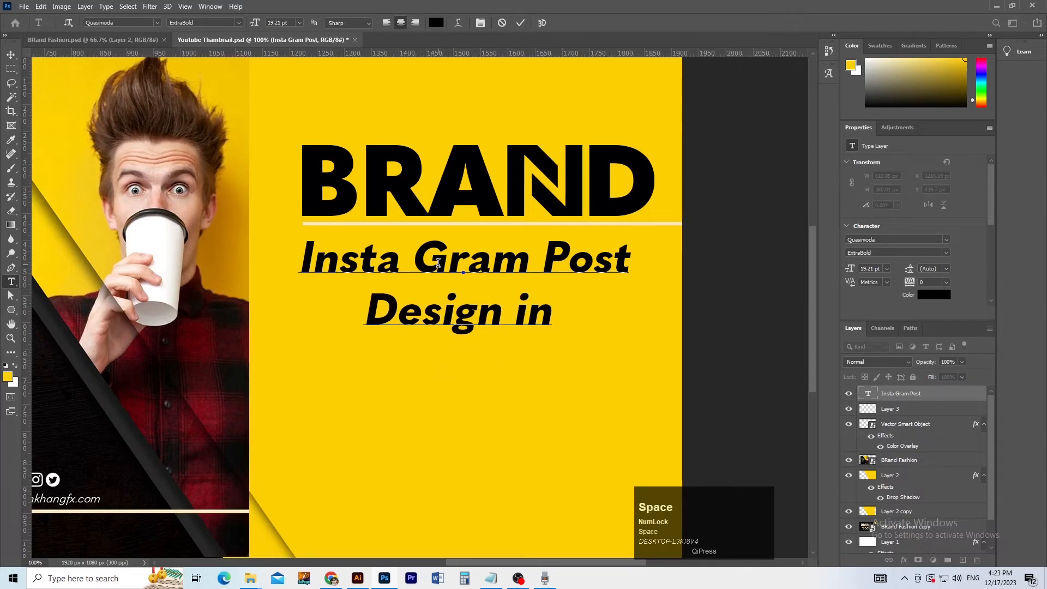
key("Return")
type("Ph")
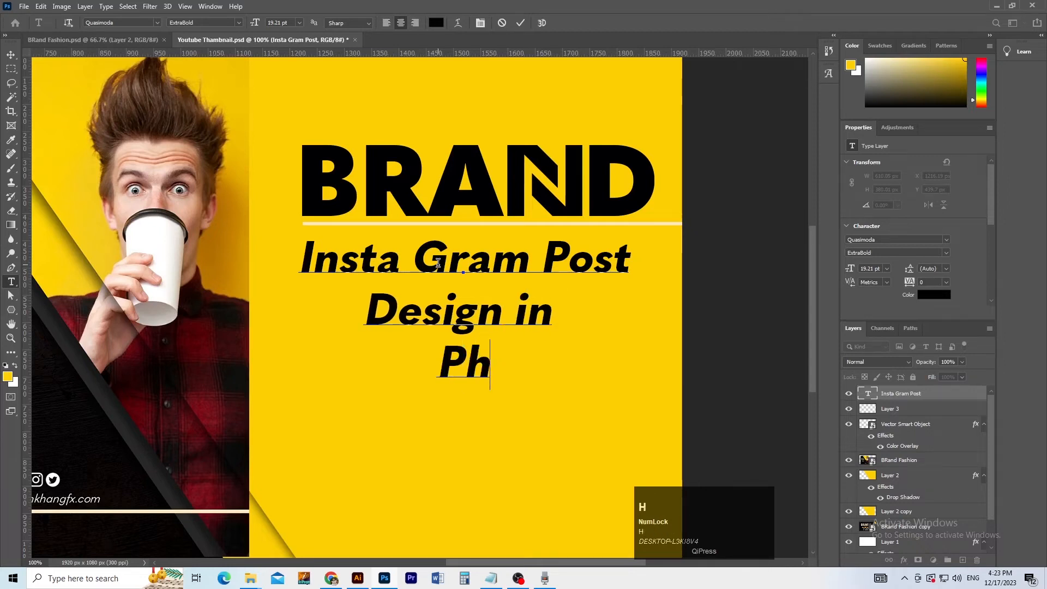
type("ostoshop")
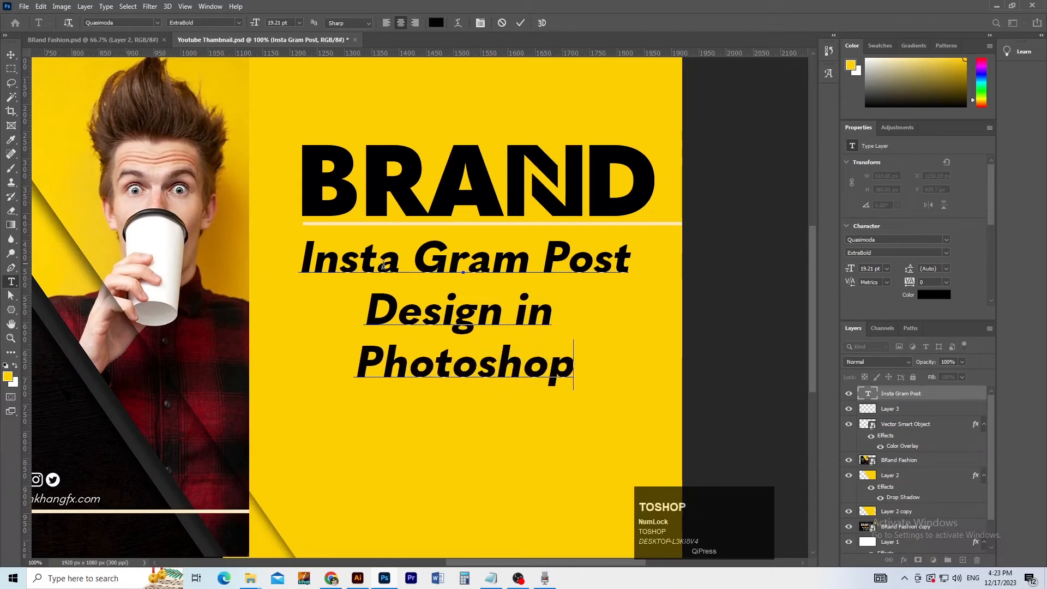
key("ctrl+a")
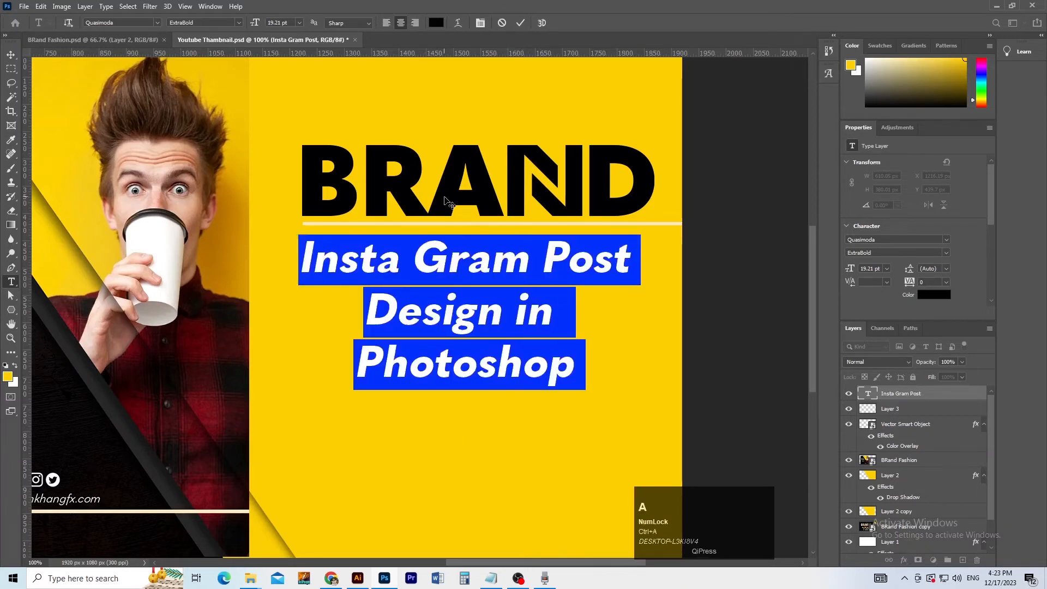
left_click(400, 23)
left_click(11, 54)
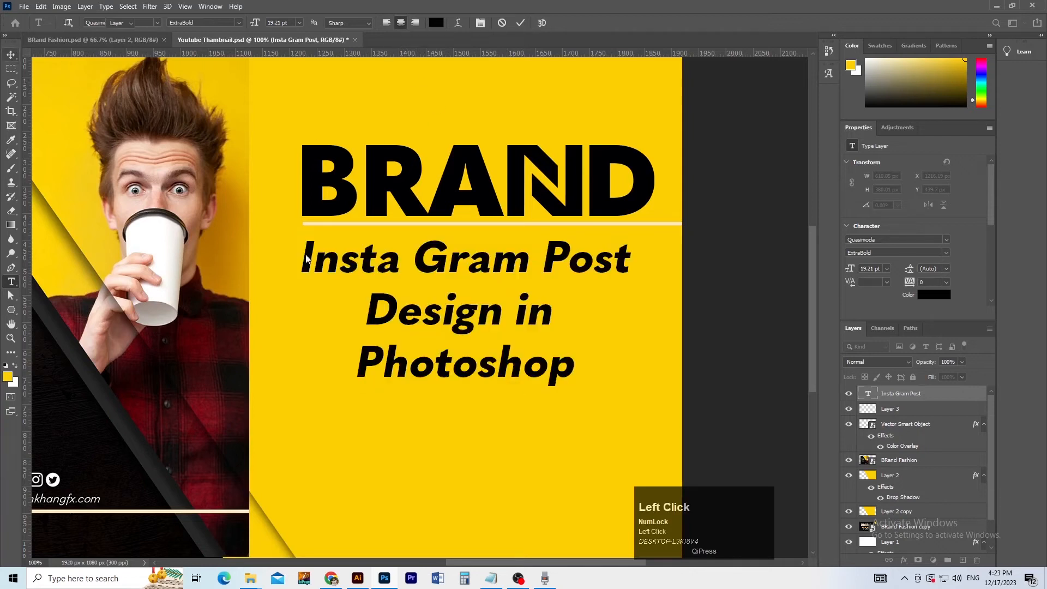
Step: Set the caption's second line, "Design in", to the Bold weight of Quasimoda
key("t")
left_click_drag(364, 311, 576, 311)
left_click(945, 251)
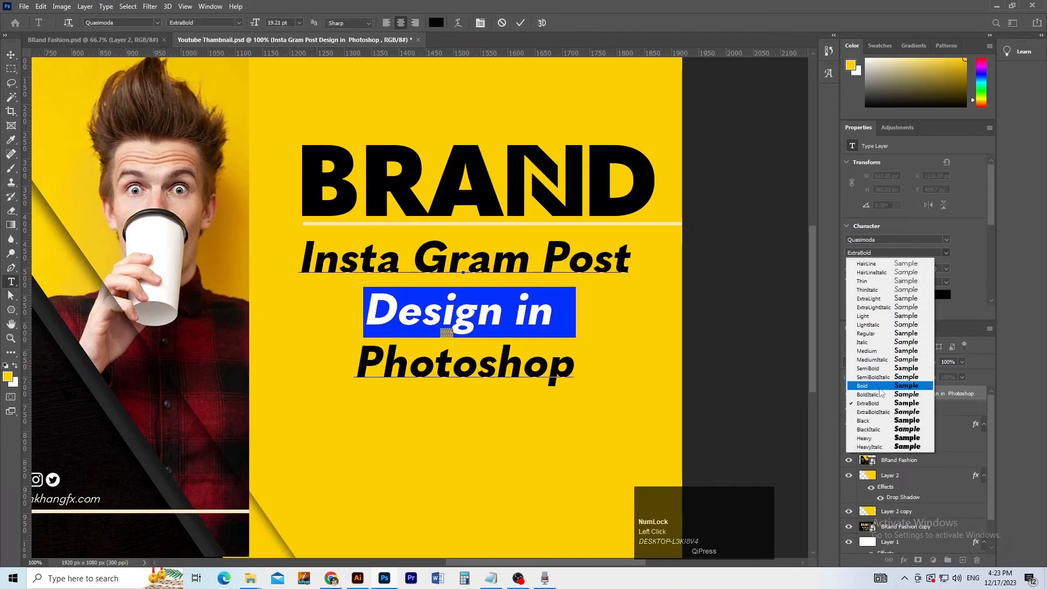
left_click(860, 385)
Step: Set the word "Photoshop" in the caption to Quasimoda Regular and save the document
double_click(512, 372)
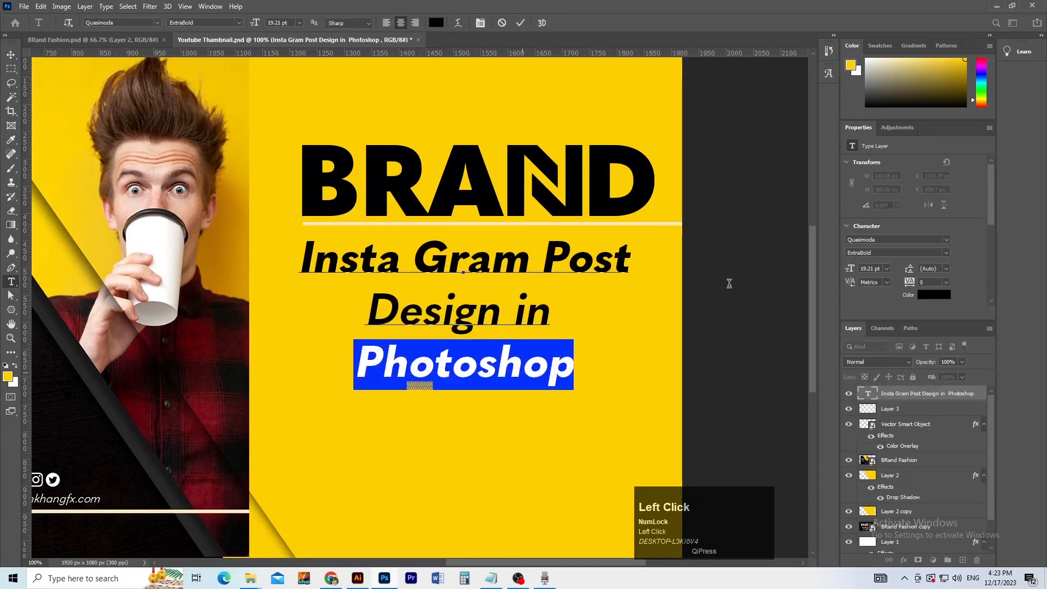
left_click(945, 252)
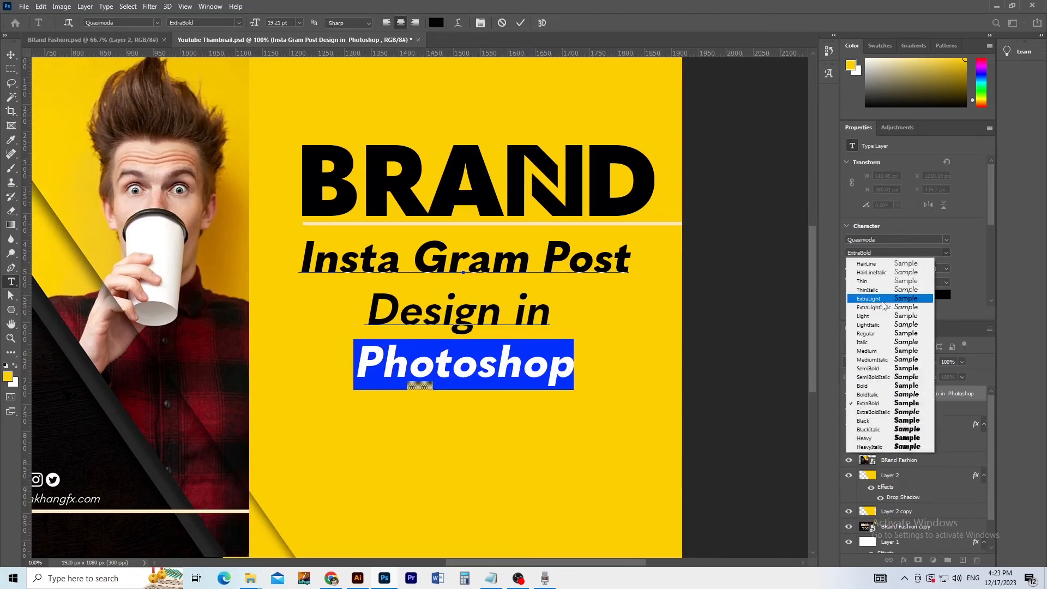
left_click(874, 342)
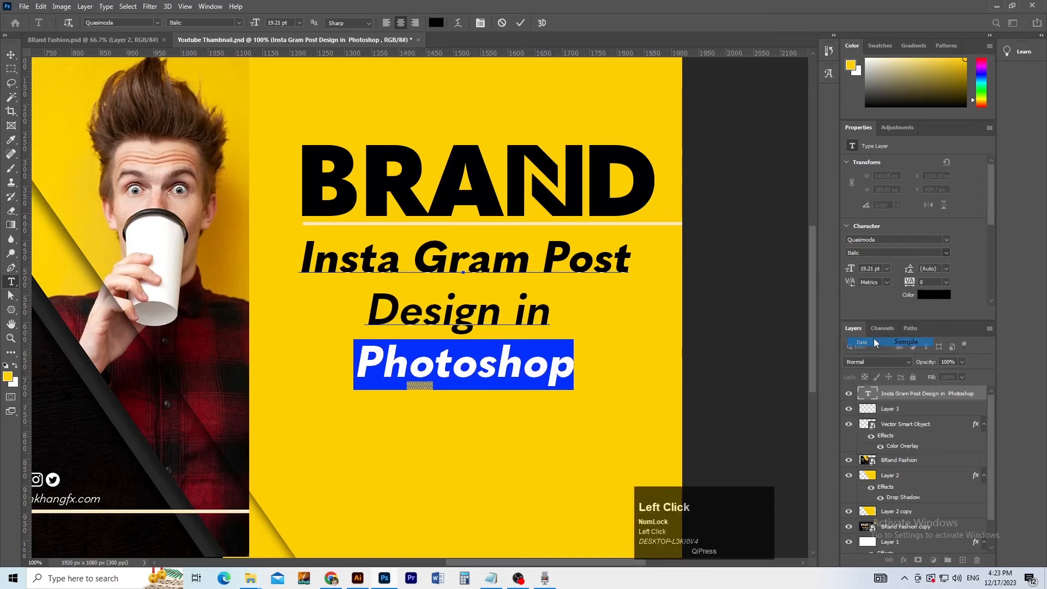
left_click(945, 251)
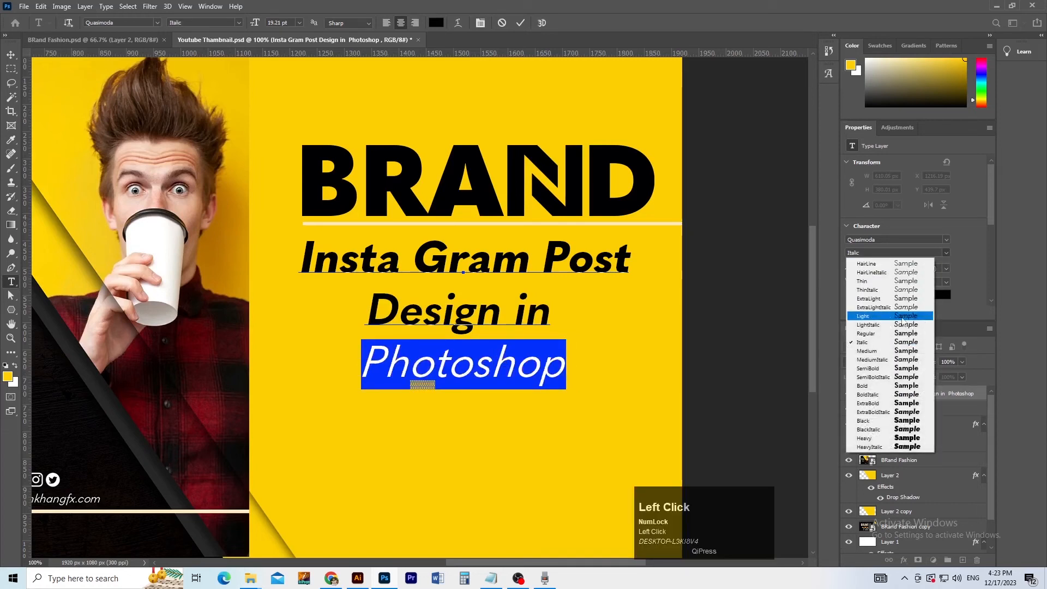
left_click(875, 333)
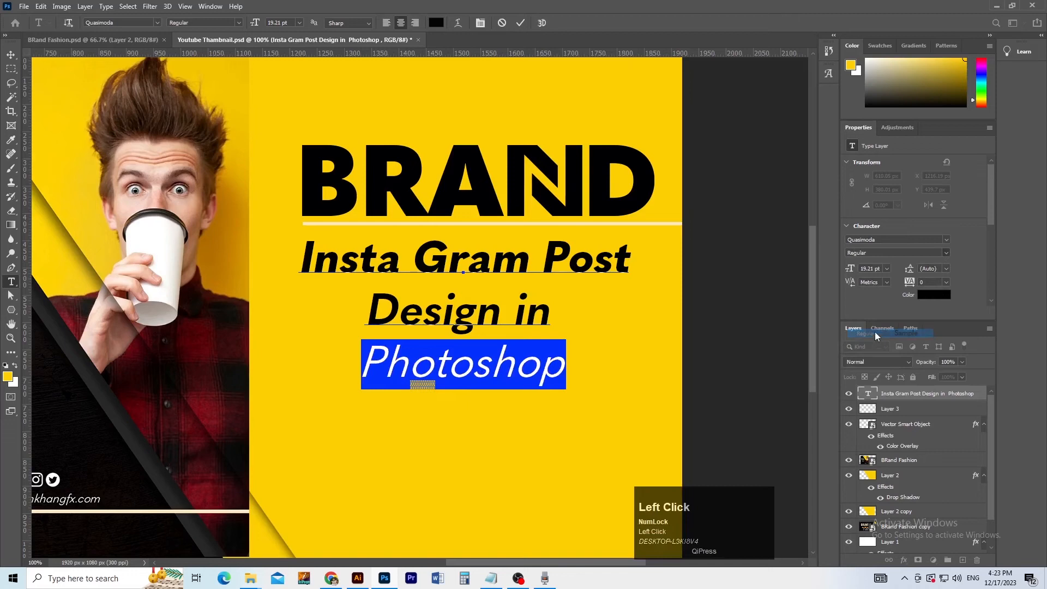
left_click(10, 55)
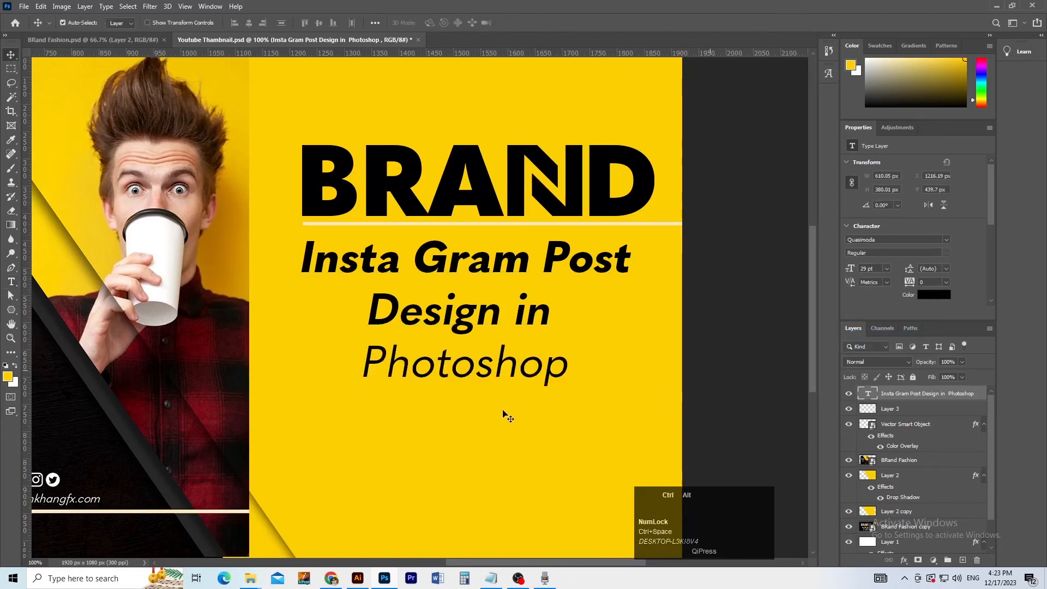
left_click(490, 409, "ctrl+alt")
key("ctrl+s")
Step: Add a new text line with the designer's channel name, ending in capital GFX, in the empty area below the caption
left_click(626, 424, "ctrl")
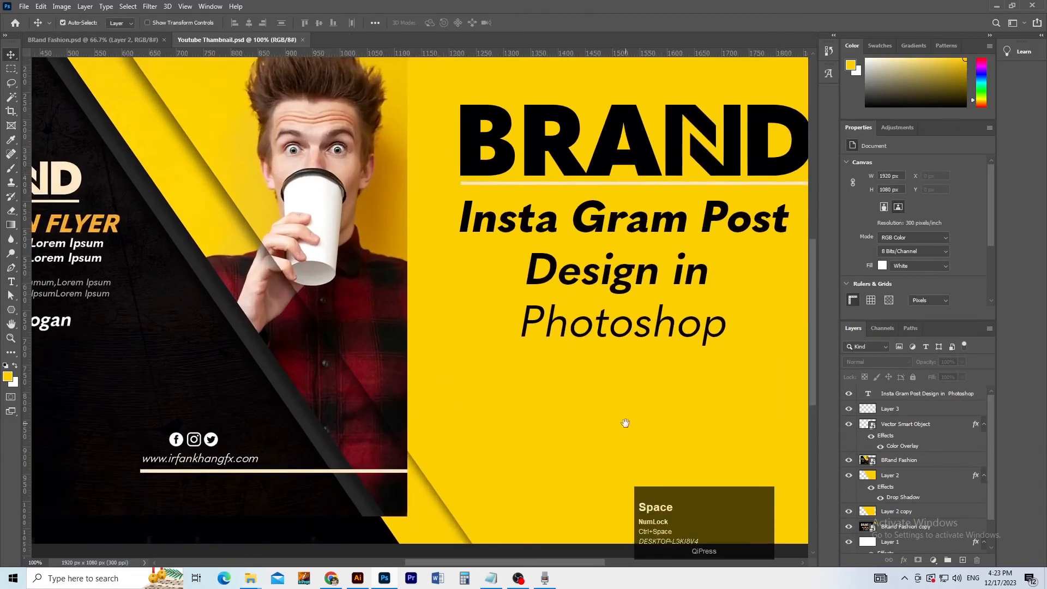
left_click_drag(624, 423, 458, 340)
key("t")
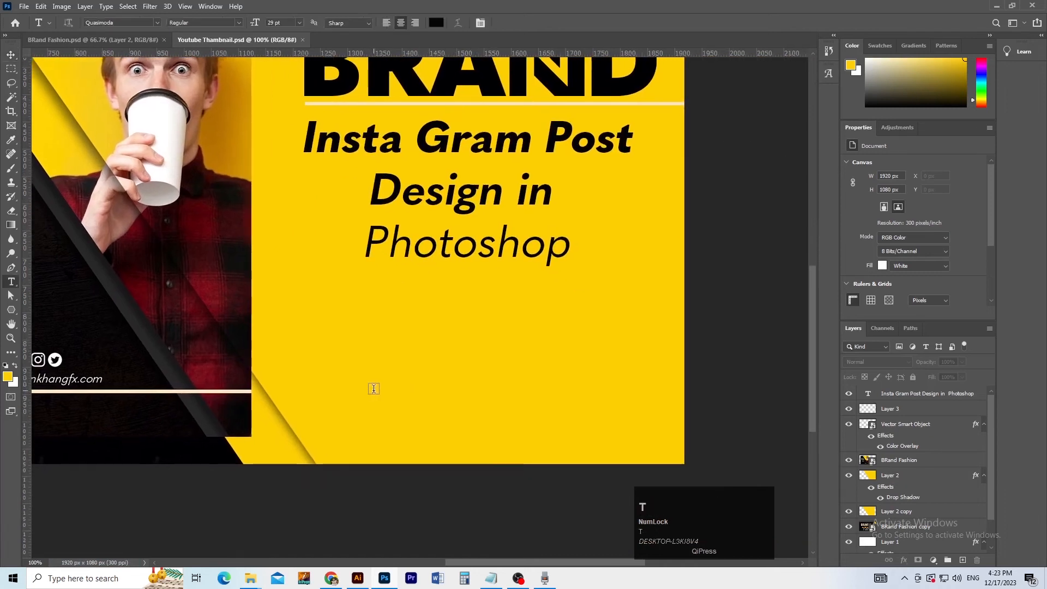
left_click(393, 398)
type("irfankhan")
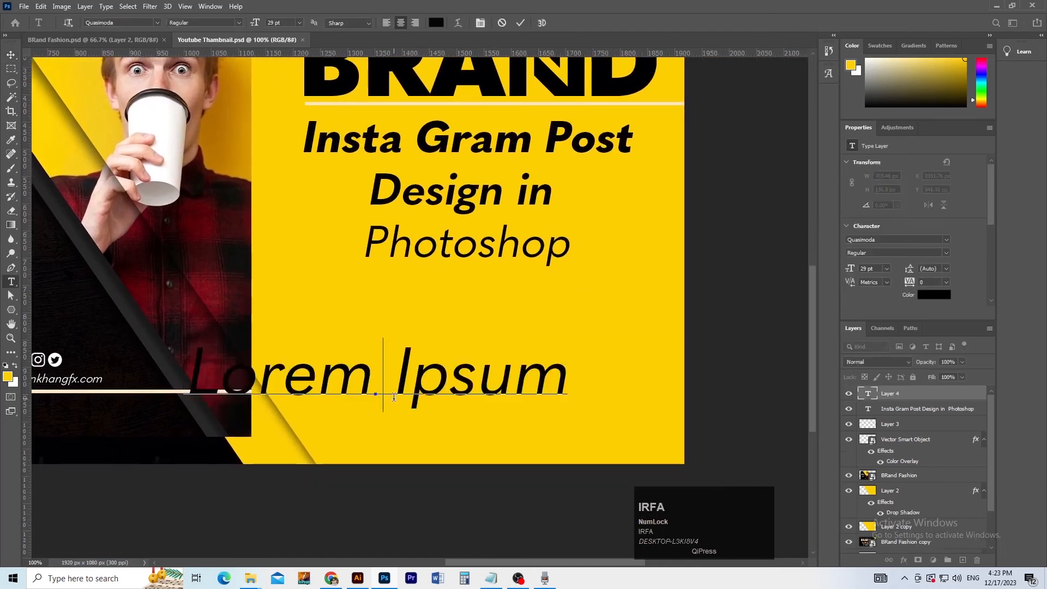
type("gfx")
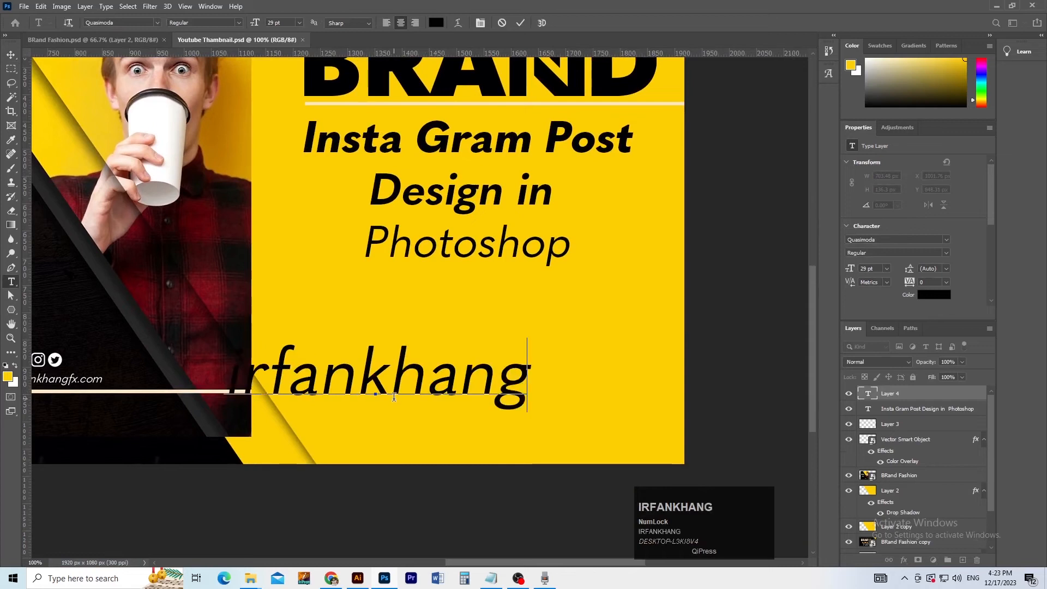
key("BackSpace")
key("BackSpace")
key("BackSpace")
key("BackSpace")
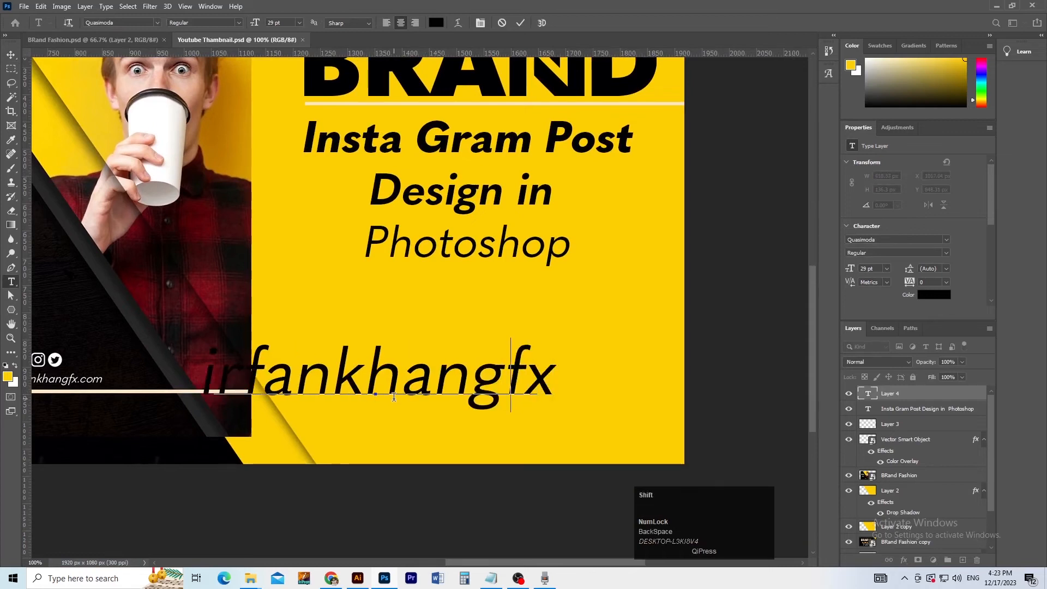
type("GFX")
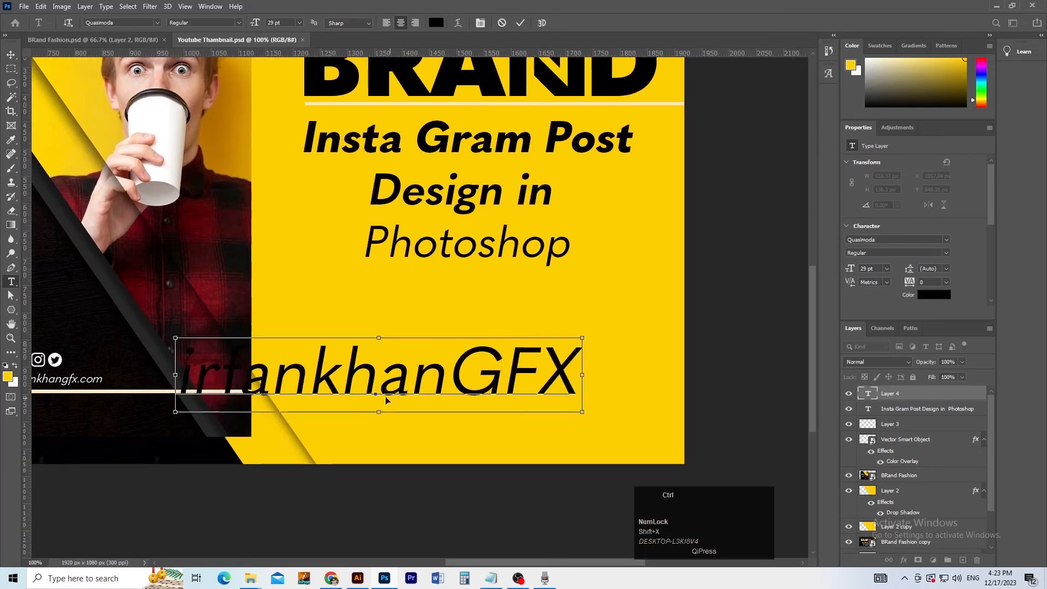
Step: Set the channel-name text to 18 pt and move it fully onto the yellow area below the caption, saving the document
key("ctrl+a")
scroll(875, 268, "down", 11)
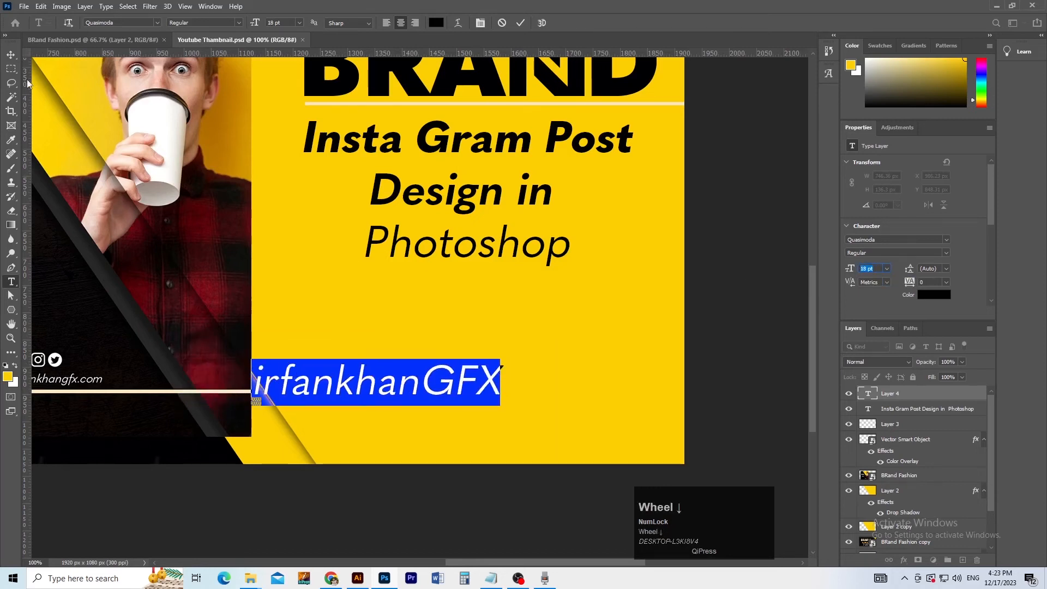
left_click(11, 54)
left_click_drag(431, 388, 507, 374)
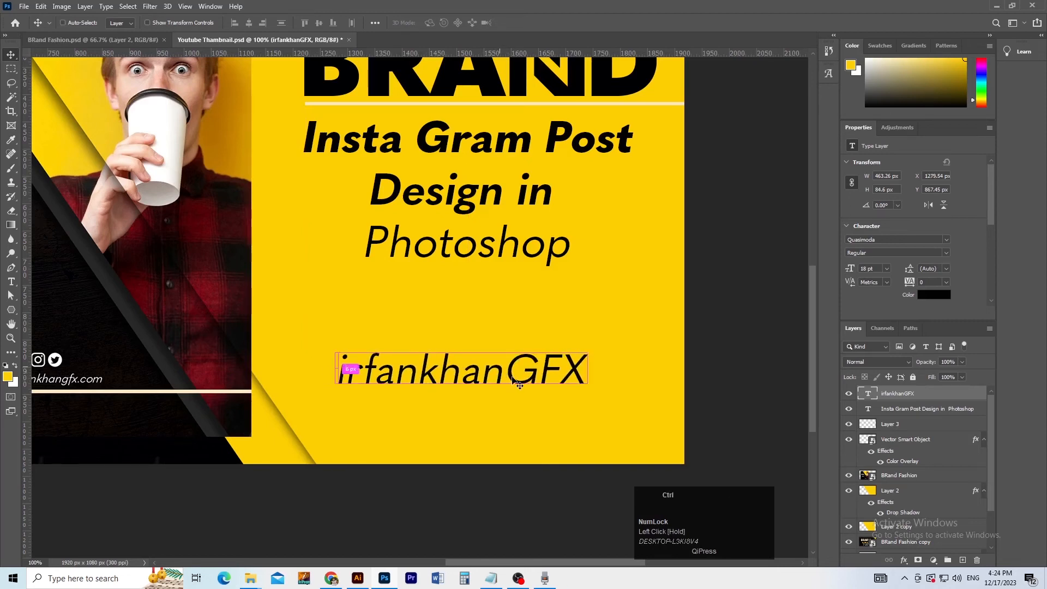
key("ctrl+s")
Step: Duplicate the line below the large BRAND title and place the copy under the channel name at X 1383, Y 944 px
key("ctrl+0")
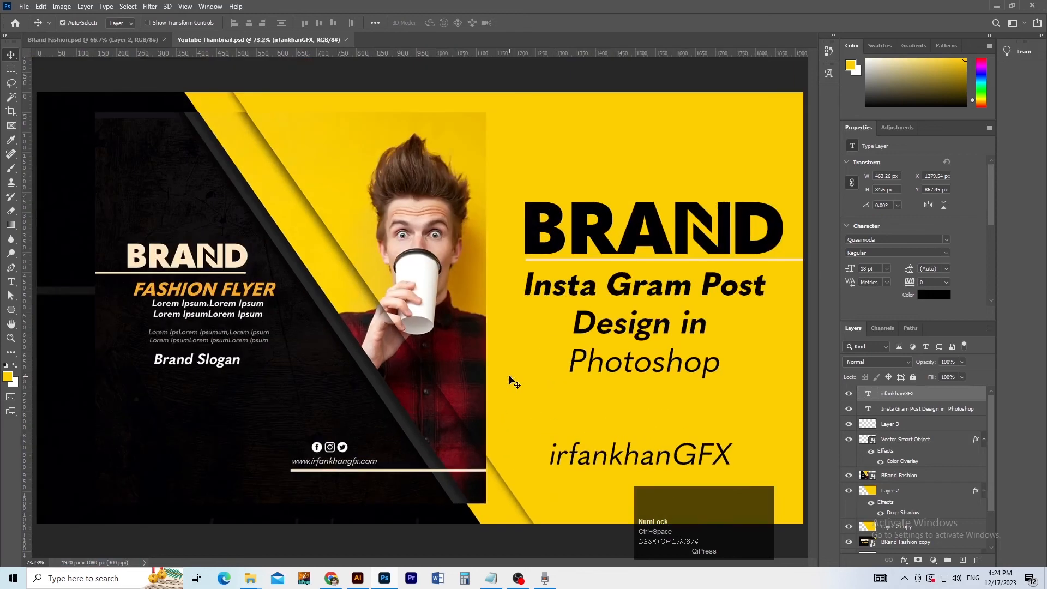
left_click(613, 428, "ctrl+alt")
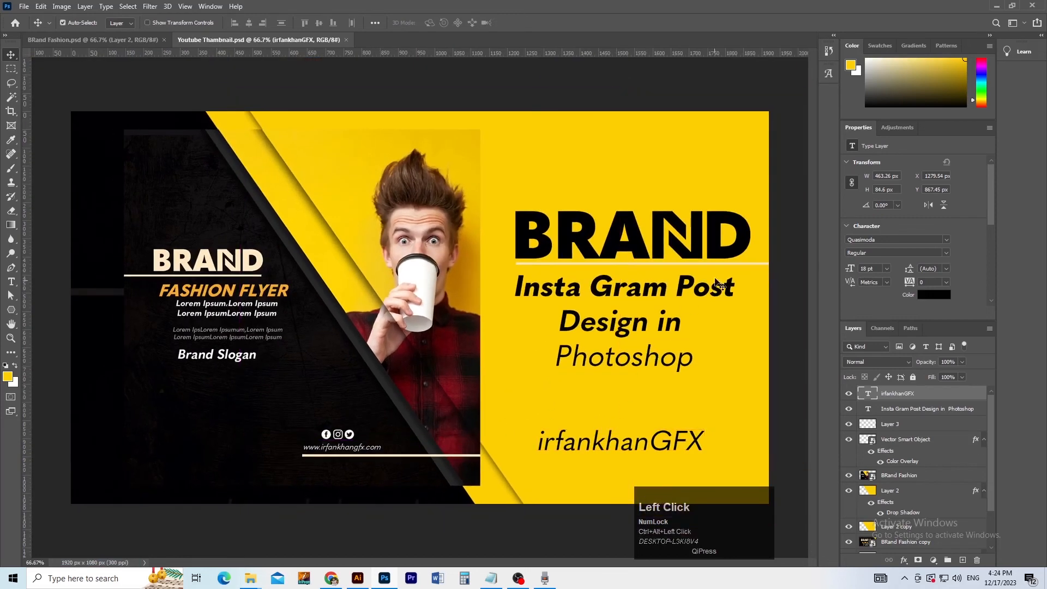
left_click_drag(724, 265, 534, 423)
key("ctrl+j")
left_click(714, 458, "ctrl")
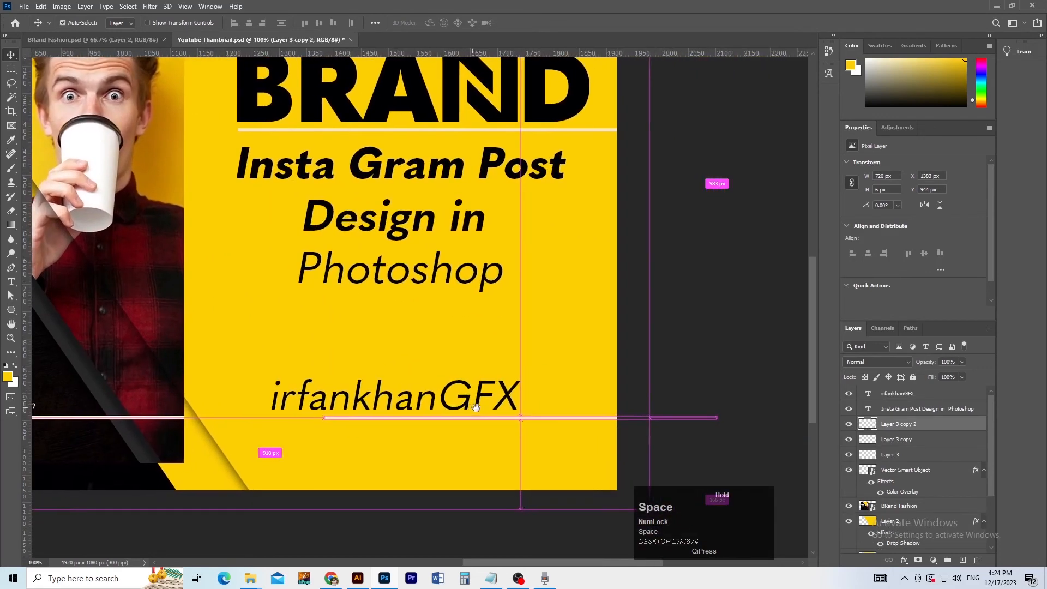
Step: Shift the channel-name text sideways so it starts flush with the line beneath it, and save the document
key("v")
left_click_drag(466, 410, 524, 405)
key("ctrl+minus")
left_click(482, 443)
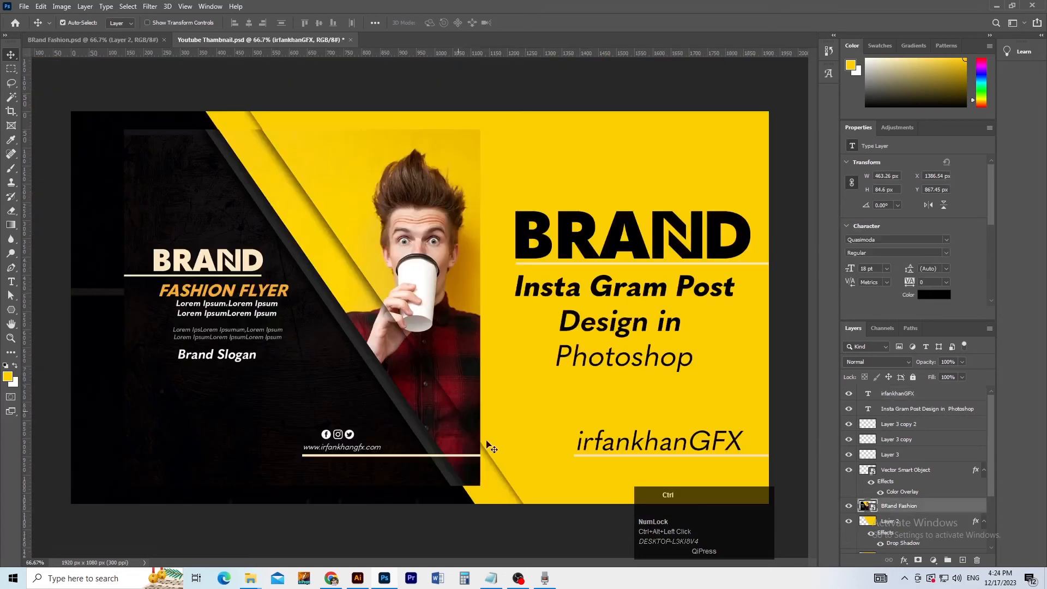
key("ctrl+s")
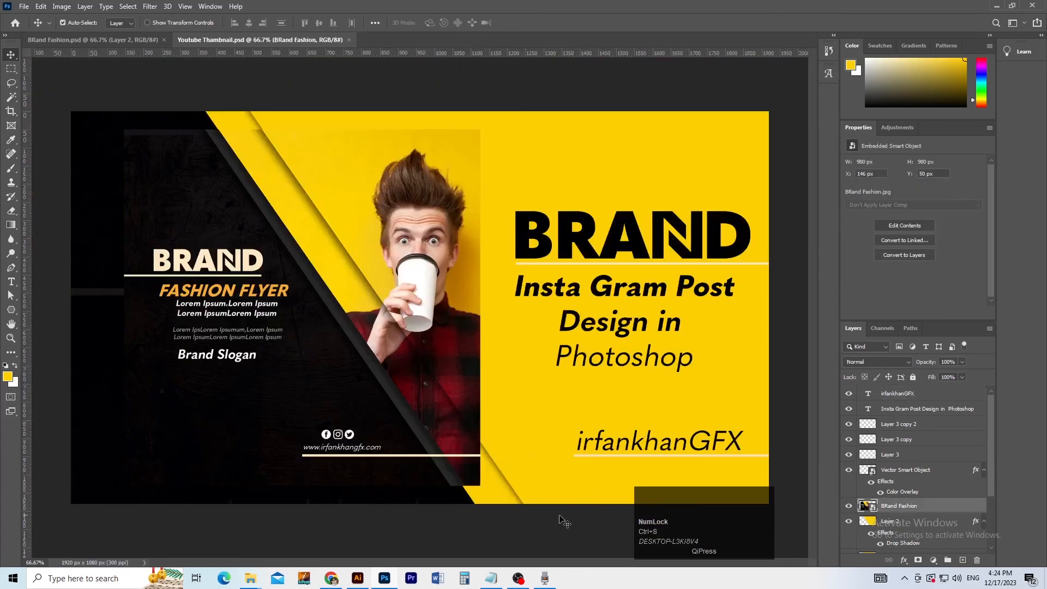
left_click(542, 526)
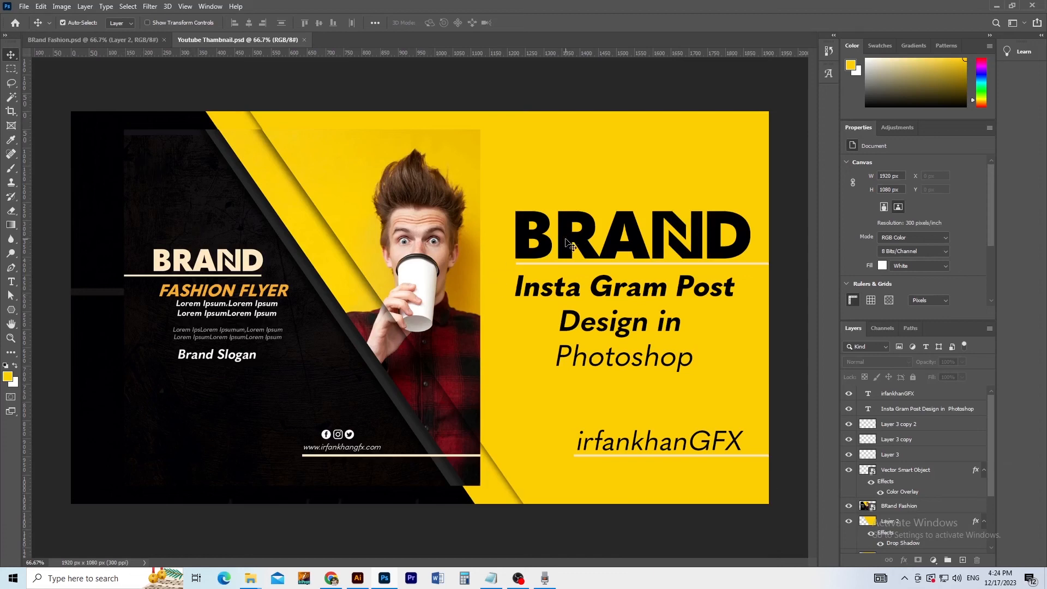
scroll(352, 343, "down", 1)
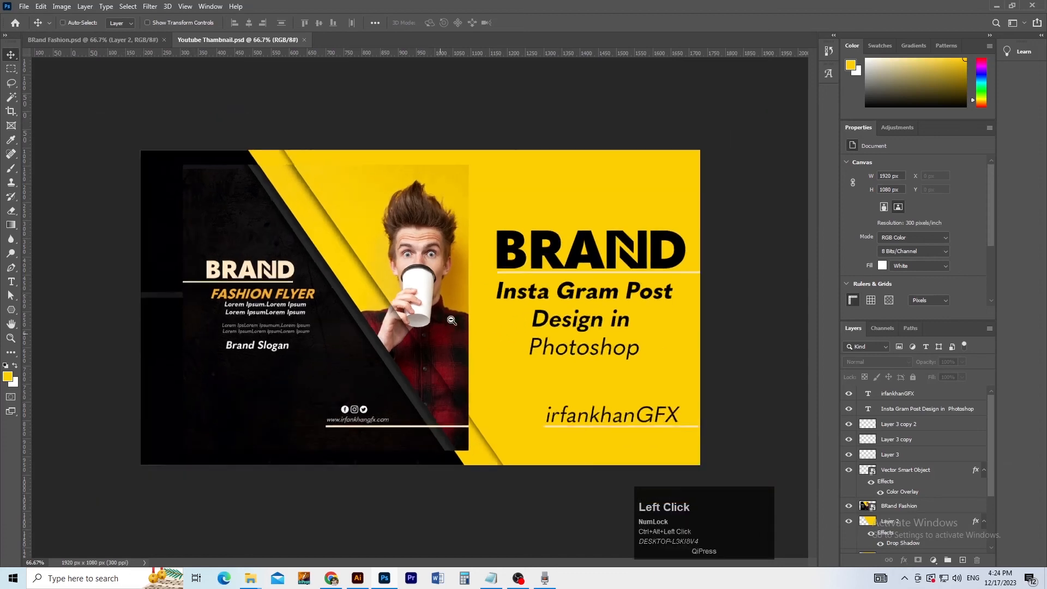
left_click(271, 344)
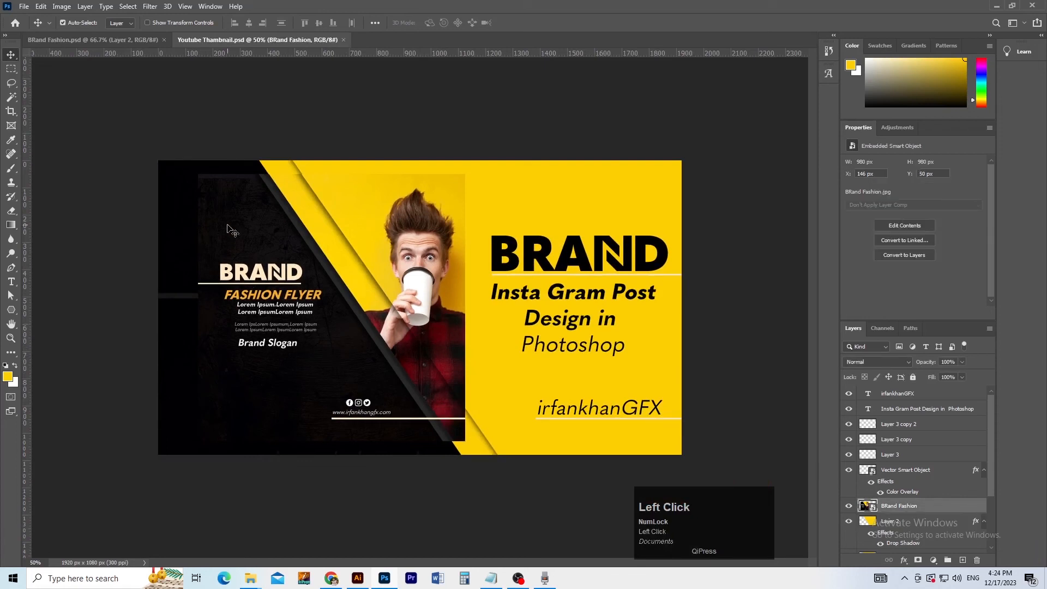
left_click(202, 175)
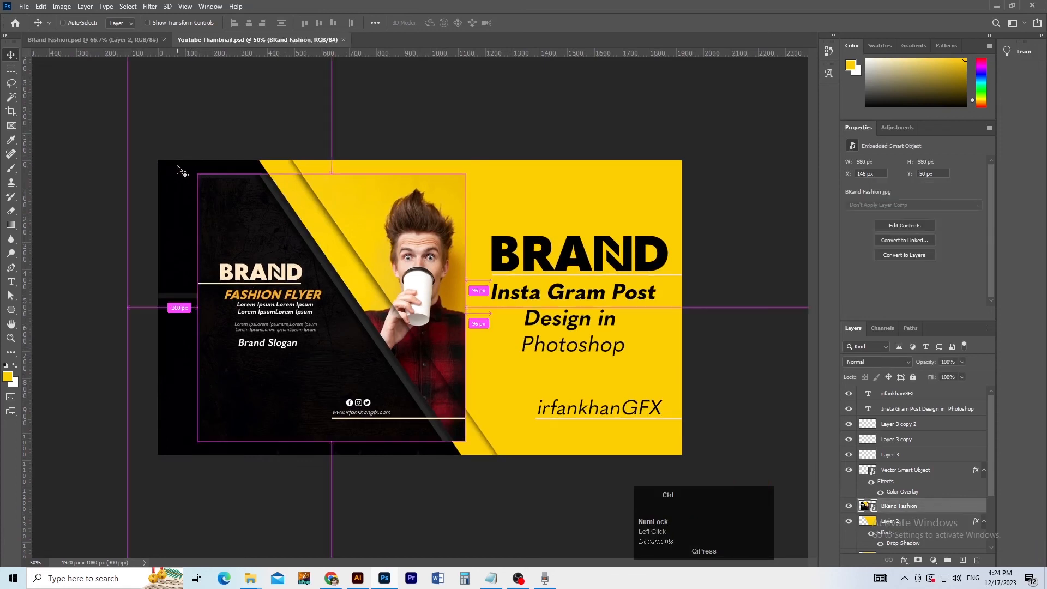
left_click(220, 143)
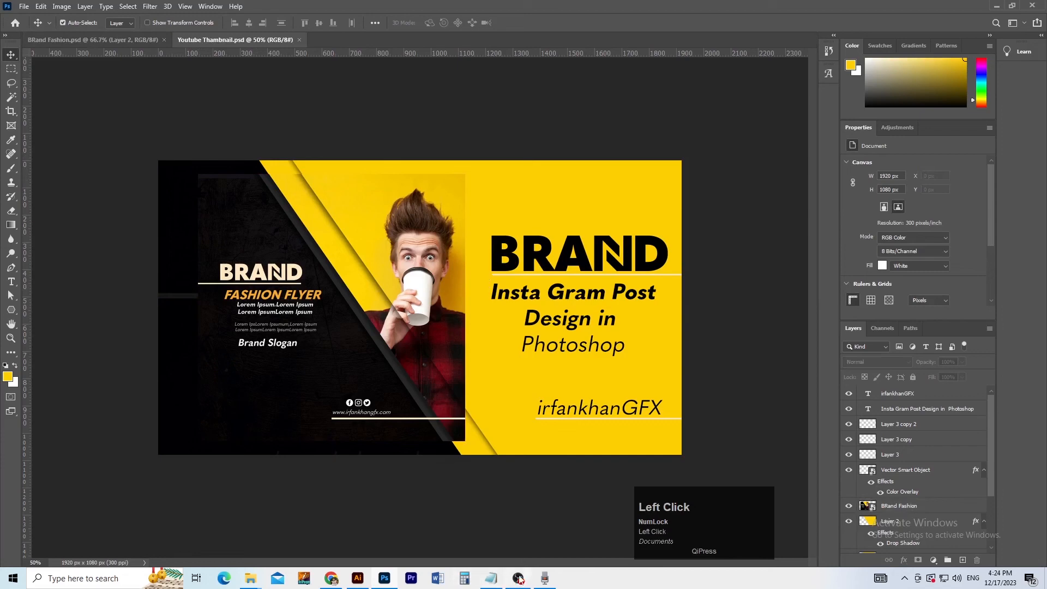
Step: Export the thumbnail as a 1920 × 1080 px JPG at 100% quality, named "Youtube Thambnail 2", into the MAIL folder
left_click(24, 8)
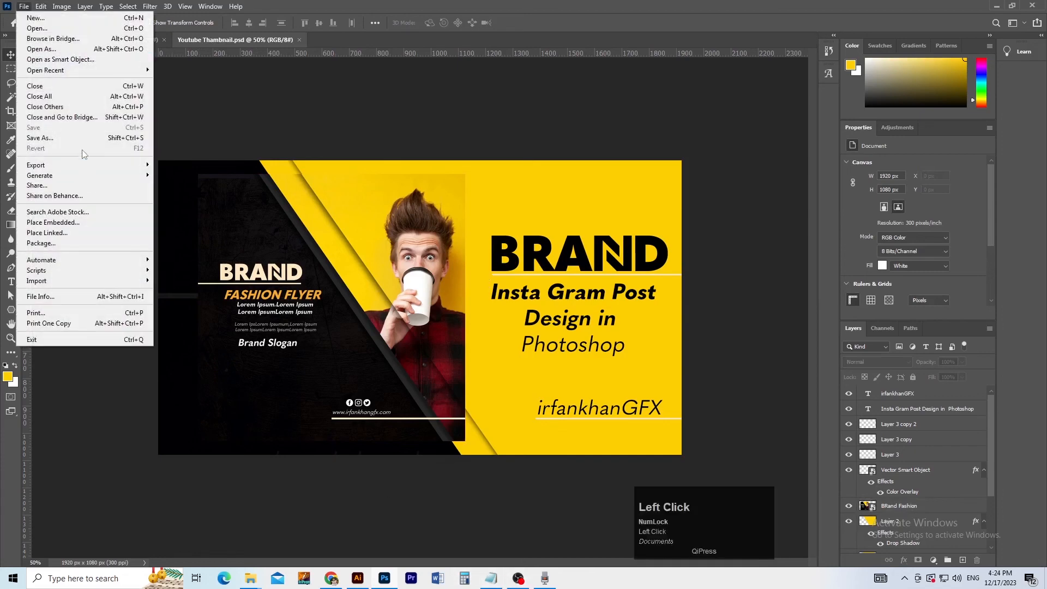
mouse_move(79, 166)
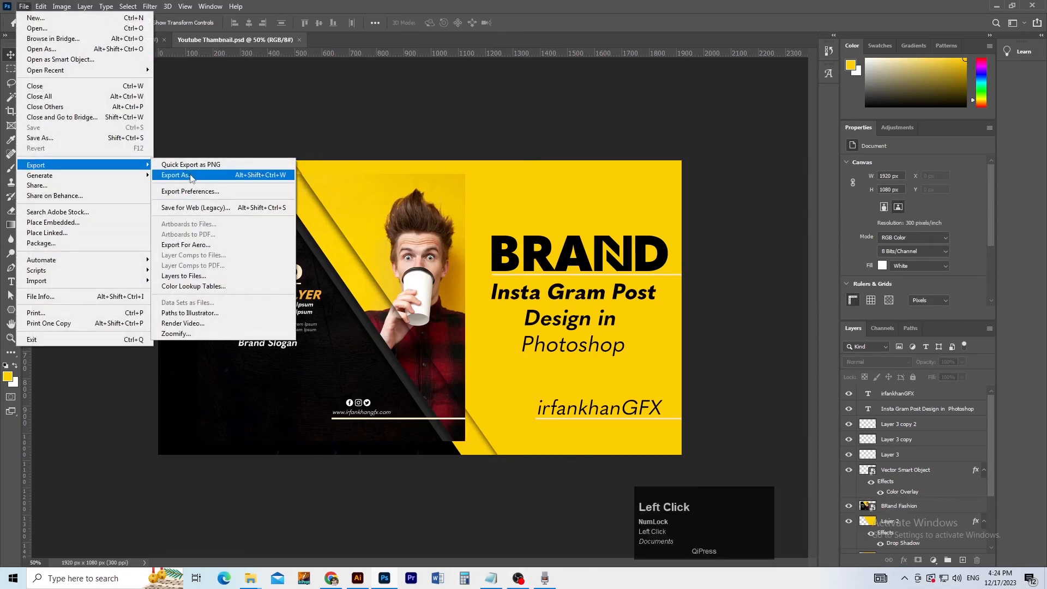
left_click(190, 174)
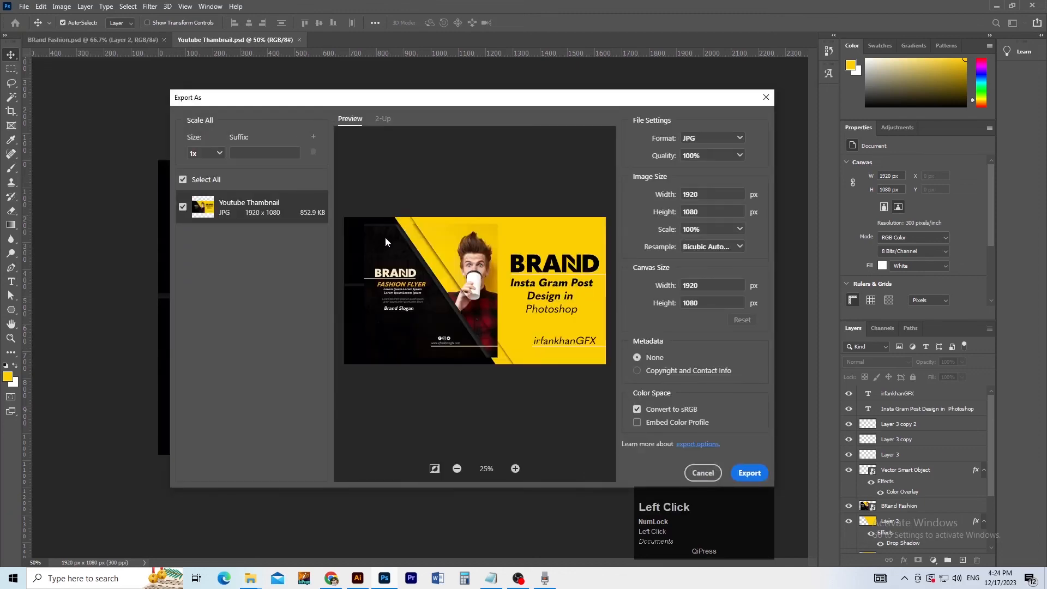
left_click(746, 470)
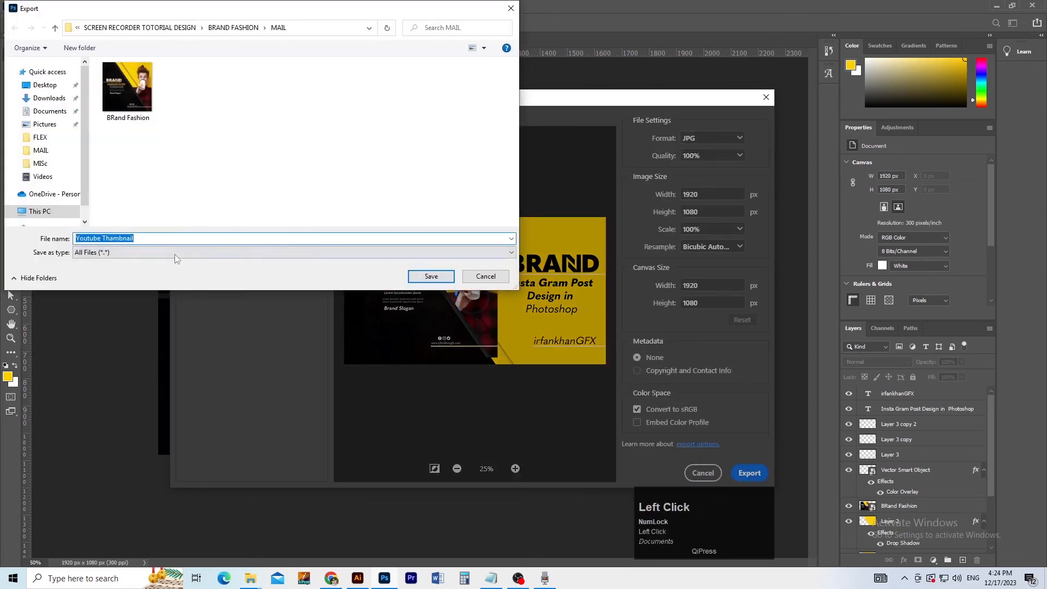
left_click(179, 237)
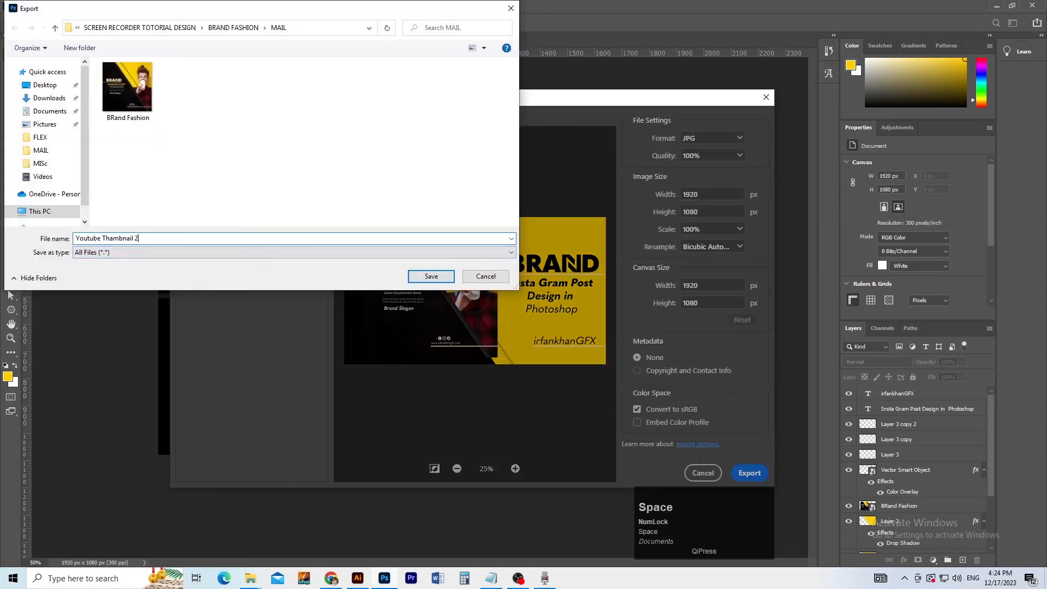
type("2")
key("Return")
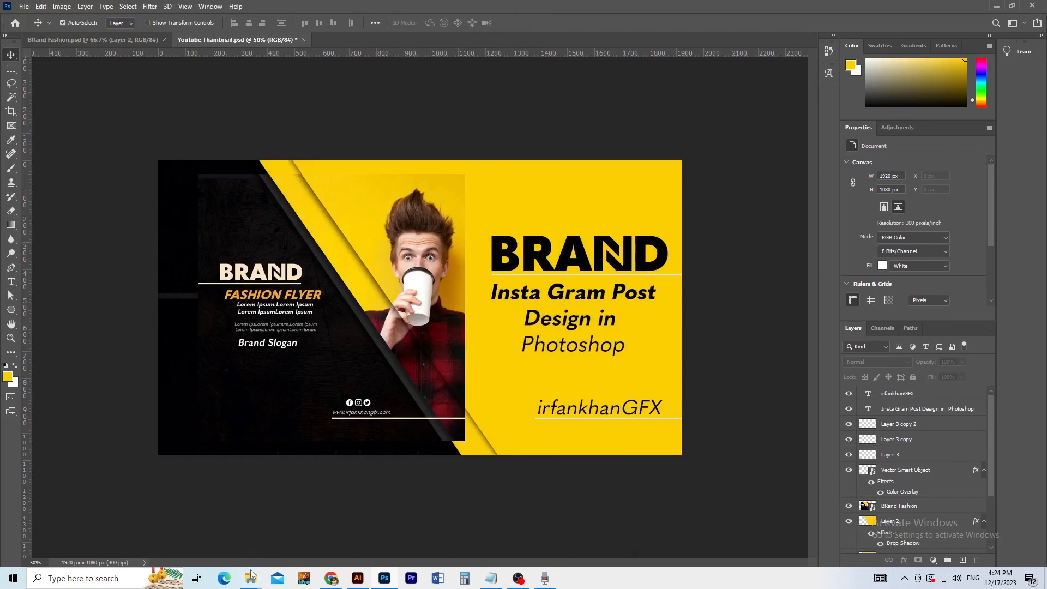
Step: Switch to File Explorer and open the exported "Youtube Thambnail 2" image from the MAIL folder to check it
left_click(251, 575)
left_click(283, 540)
left_click(436, 376)
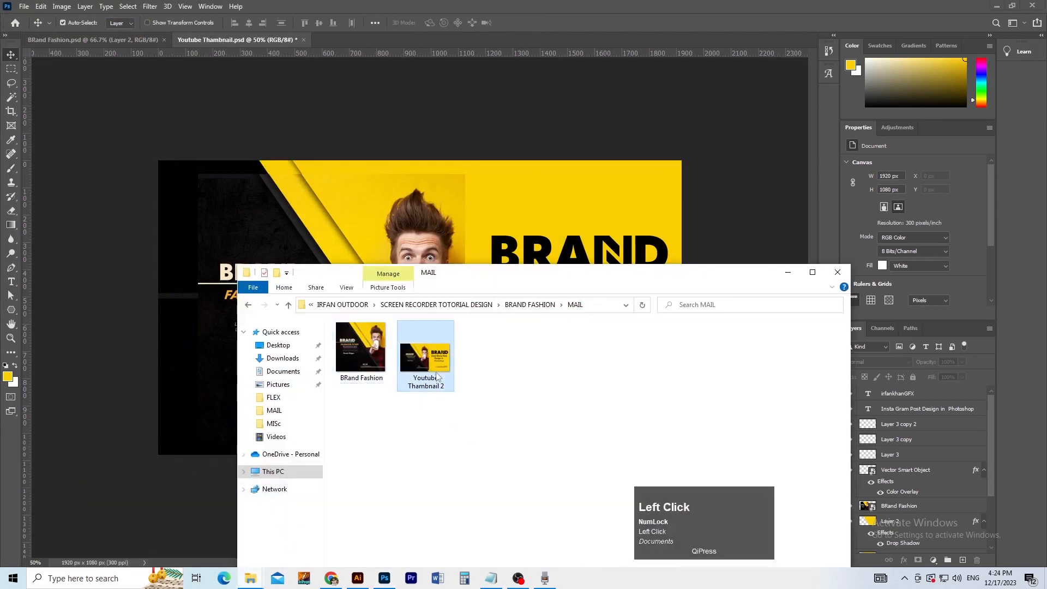
double_click(436, 376)
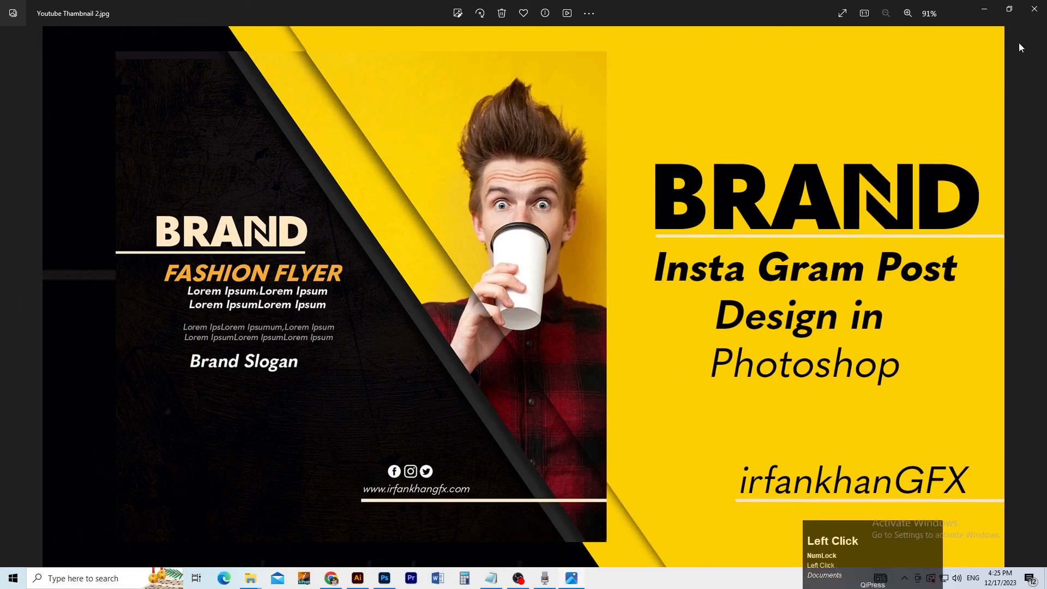
left_click(520, 579)
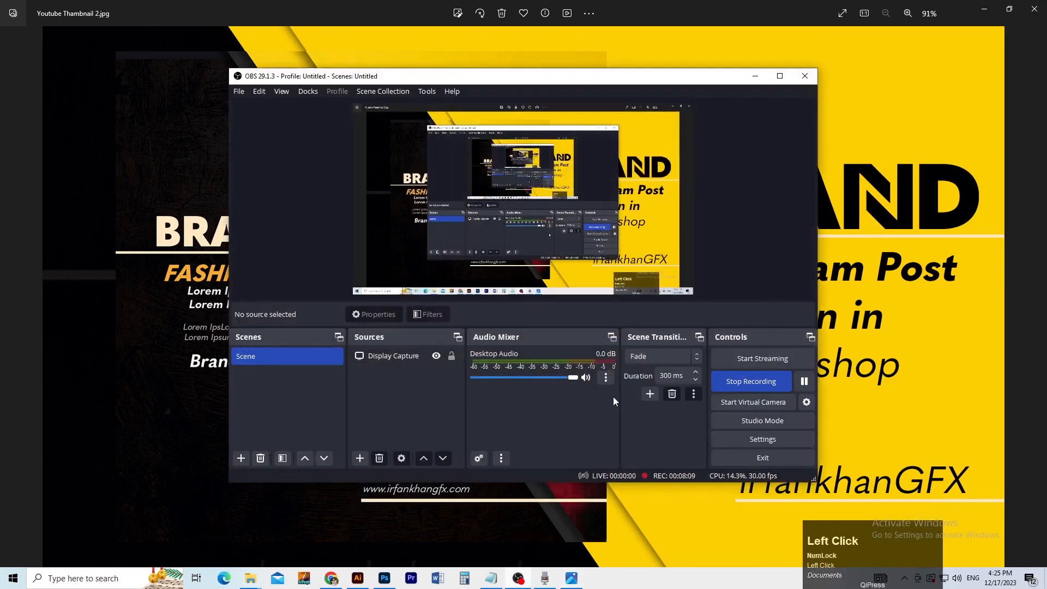